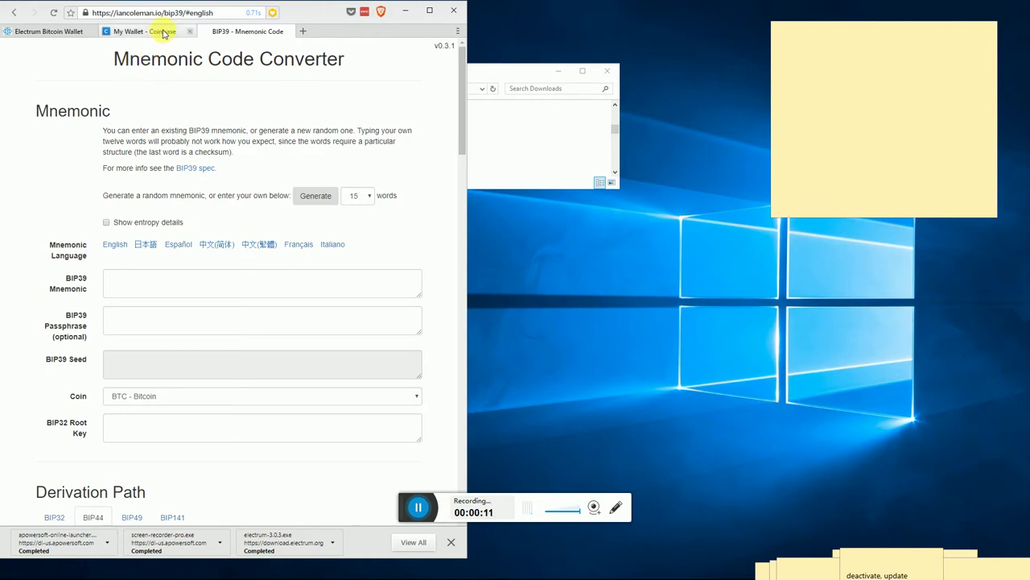
Look through the Coinbase wallet and mnemonic converter pages, finishing on the Electrum download page.
left_click(145, 31)
left_click(247, 31)
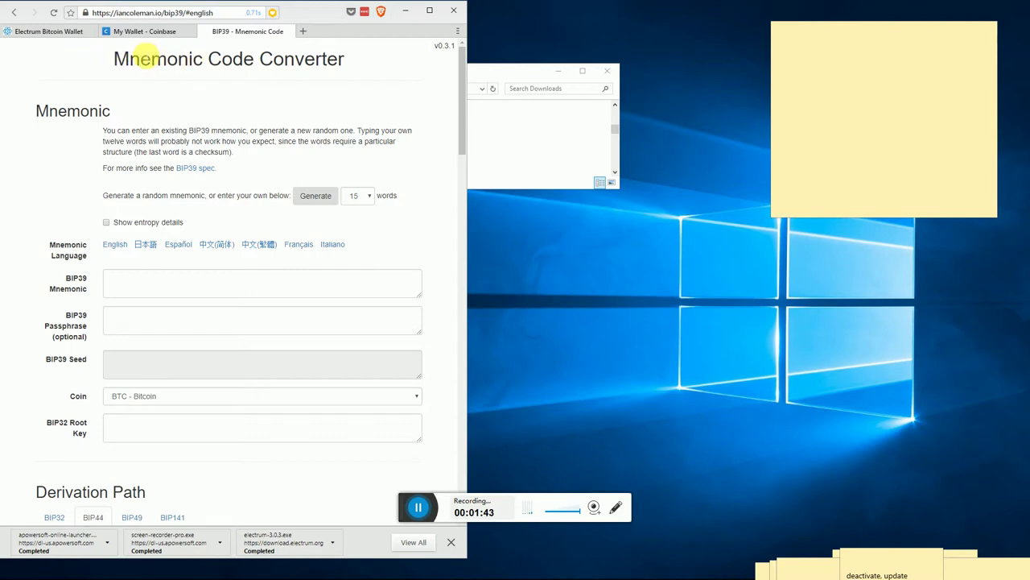
left_click(159, 34)
left_click(42, 31)
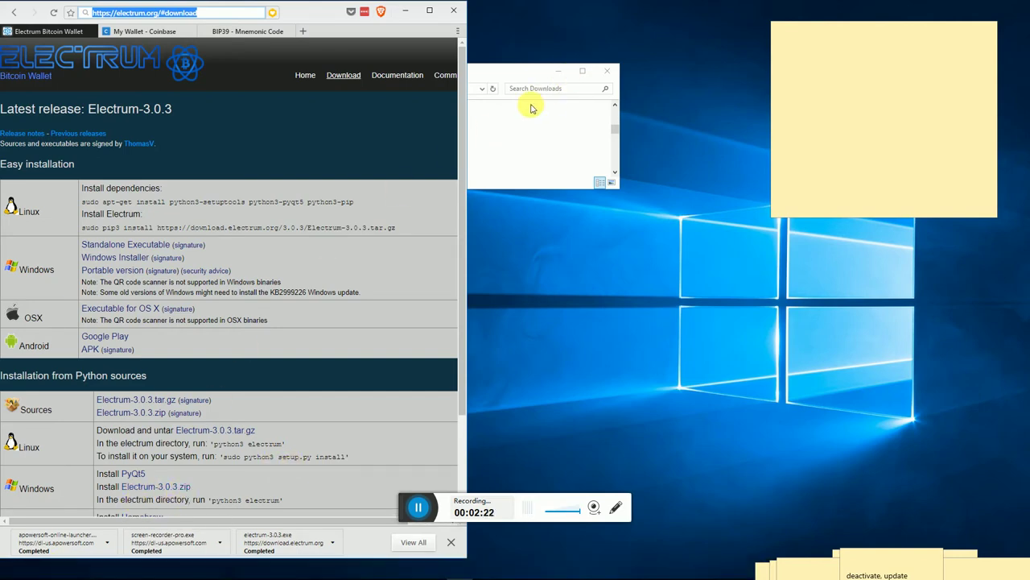
Launch electrum-3.0.3 from the Downloads folder and continue the install wizard with Auto connect as the server option.
left_click(520, 74)
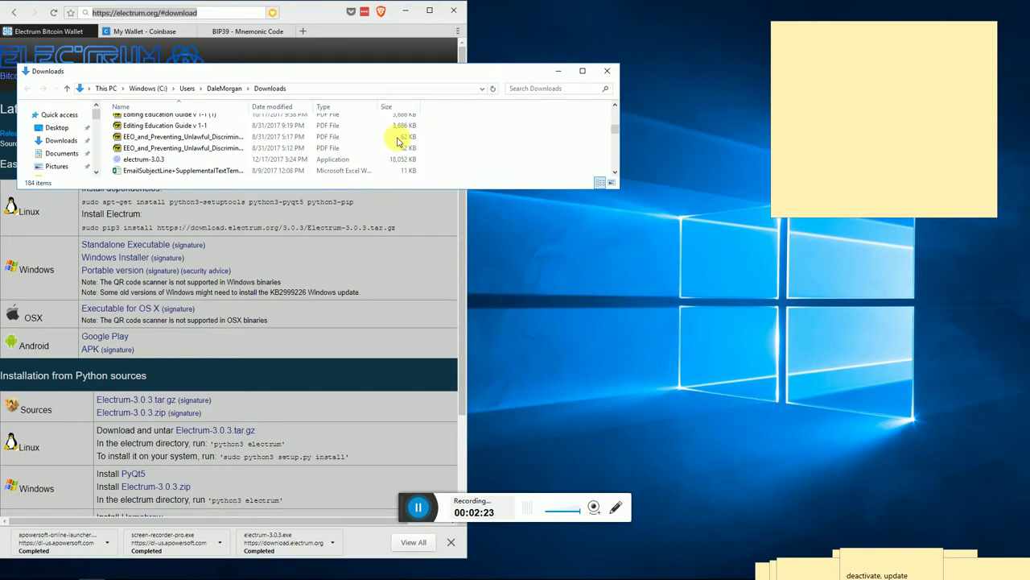
left_click(132, 160)
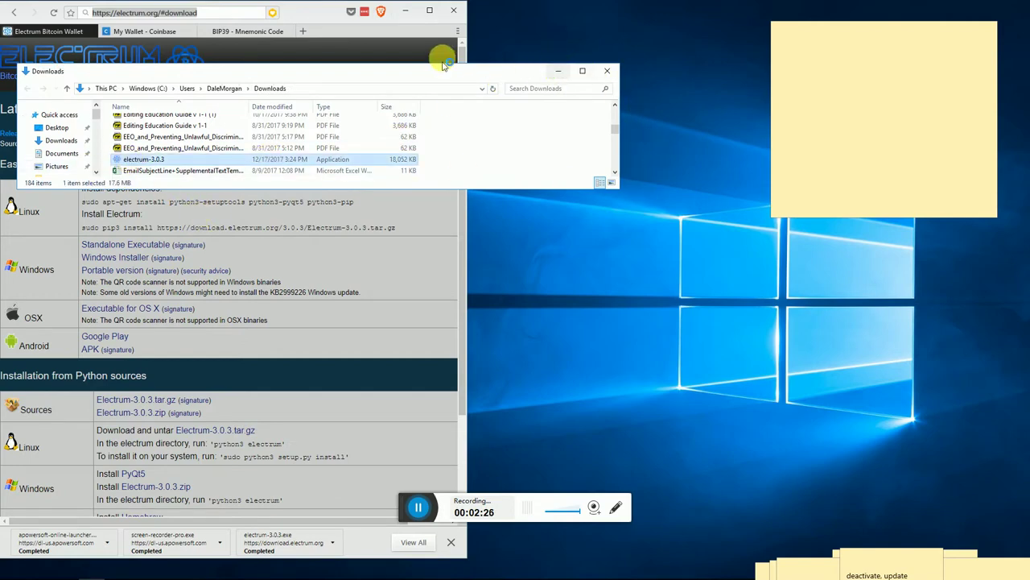
left_click(417, 50)
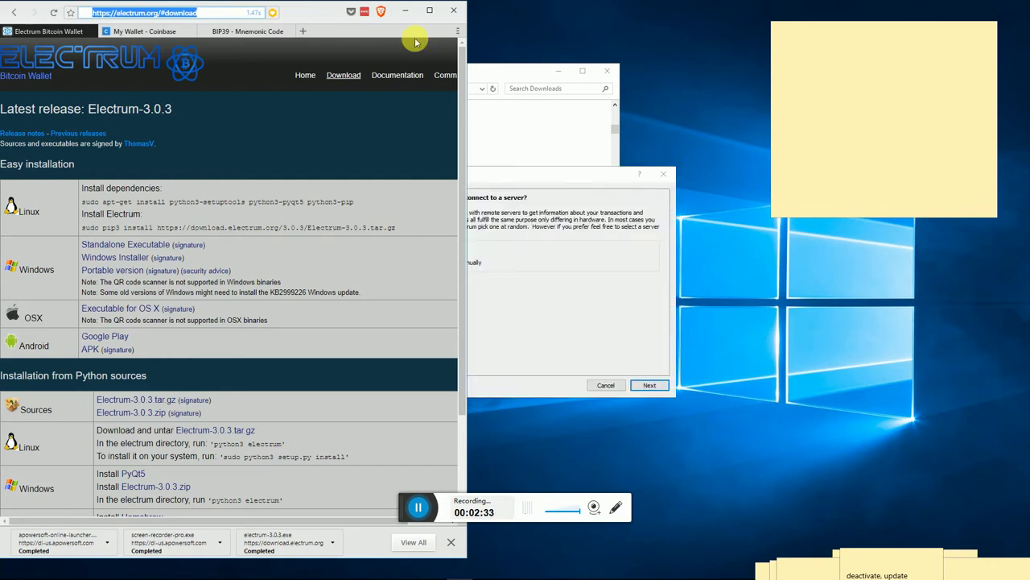
left_click(546, 274)
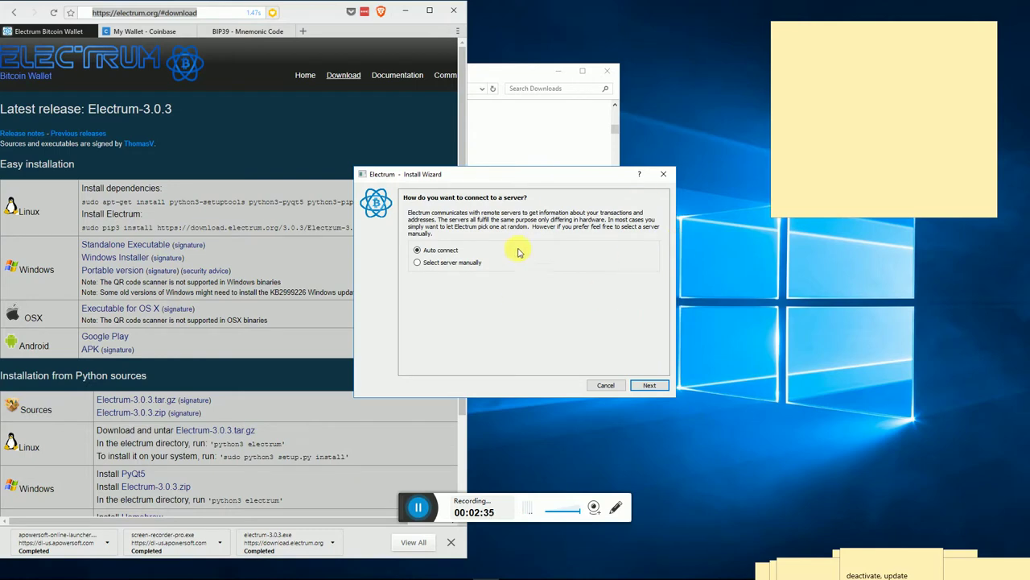
left_click(649, 386)
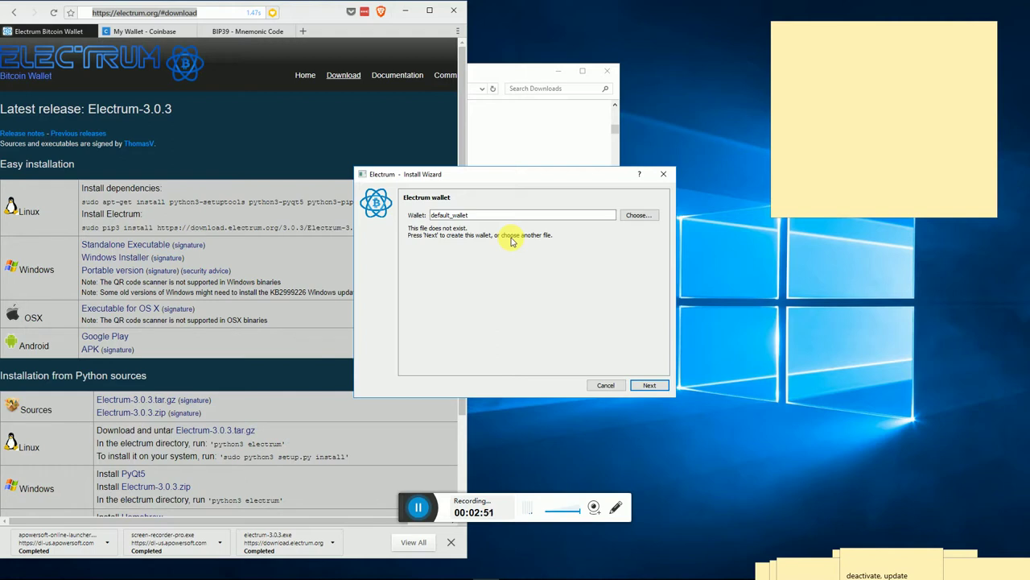
Name the new wallet old_wallet and continue to the wallet type choice.
double_click(505, 215)
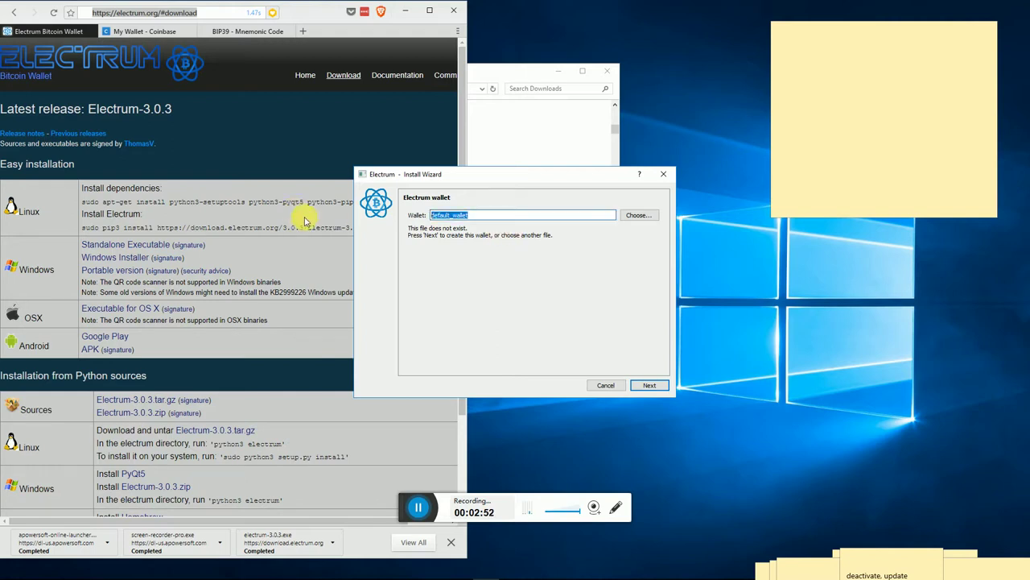
type("old")
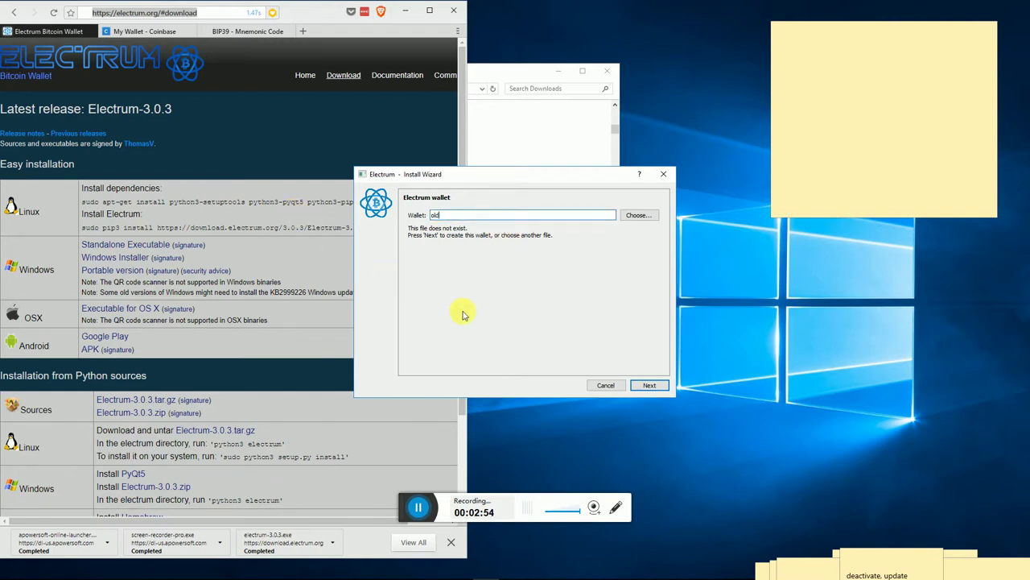
type("_wallet")
left_click(650, 384)
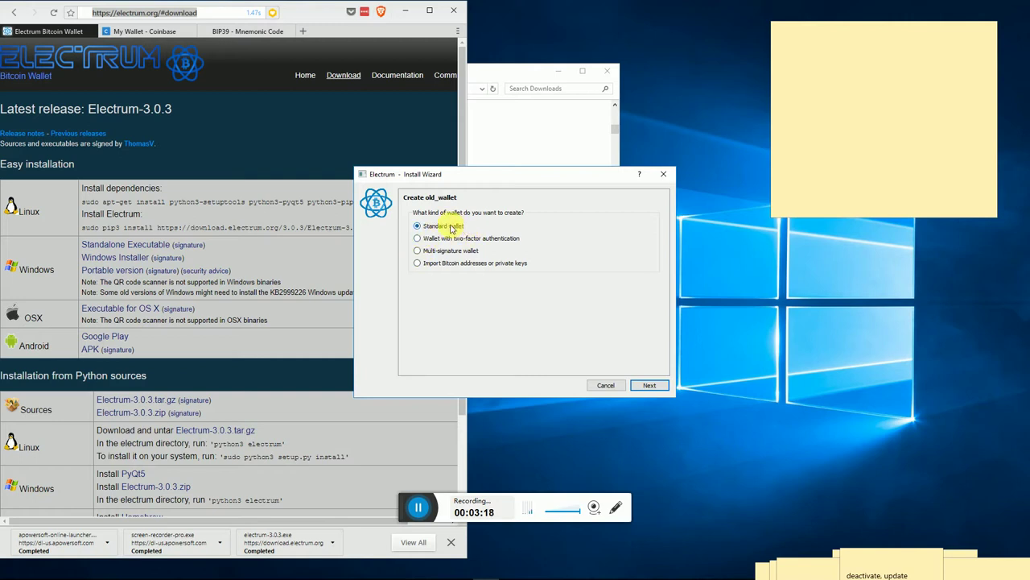
Choose a Standard wallet with a newly created seed of the Standard seed type.
left_click(655, 386)
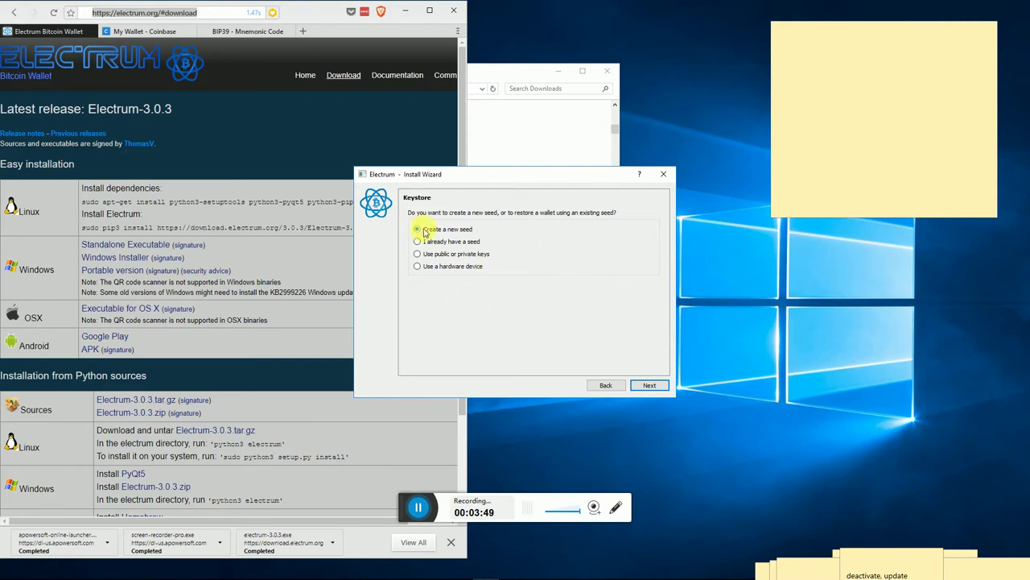
left_click(653, 387)
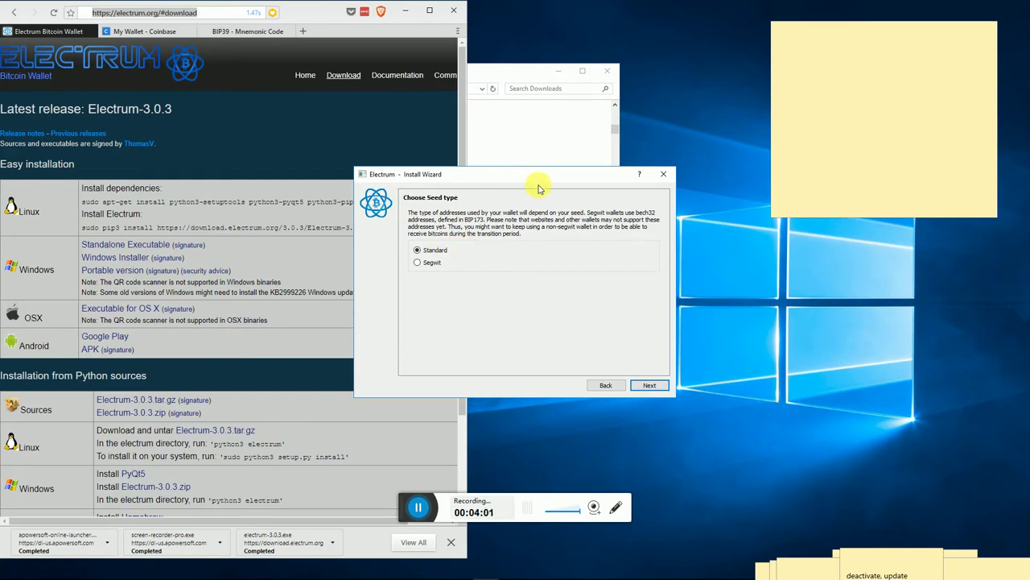
left_click(648, 384)
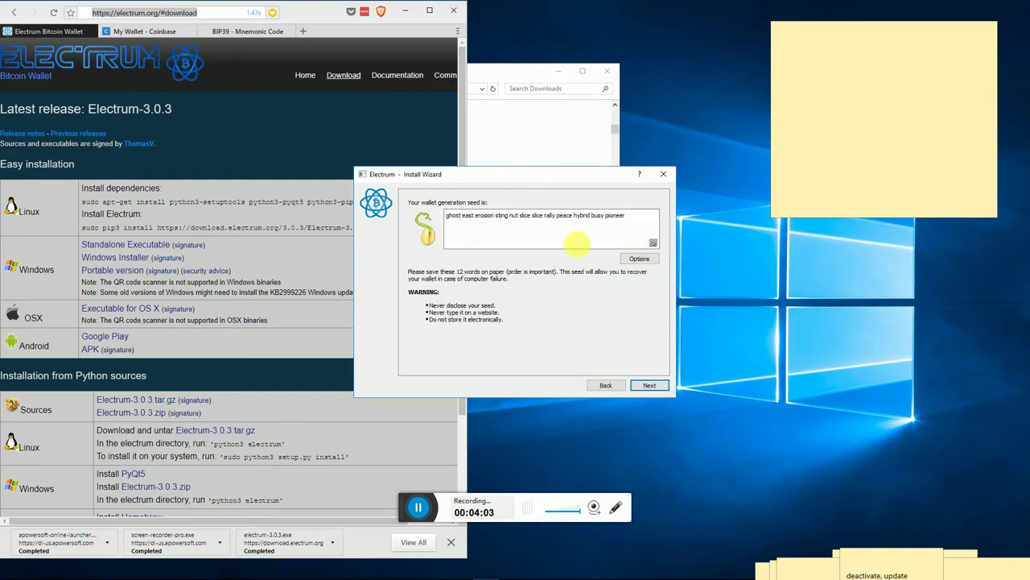
Highlight the generated wallet seed and view its QR code.
left_click_drag(644, 214, 330, 189)
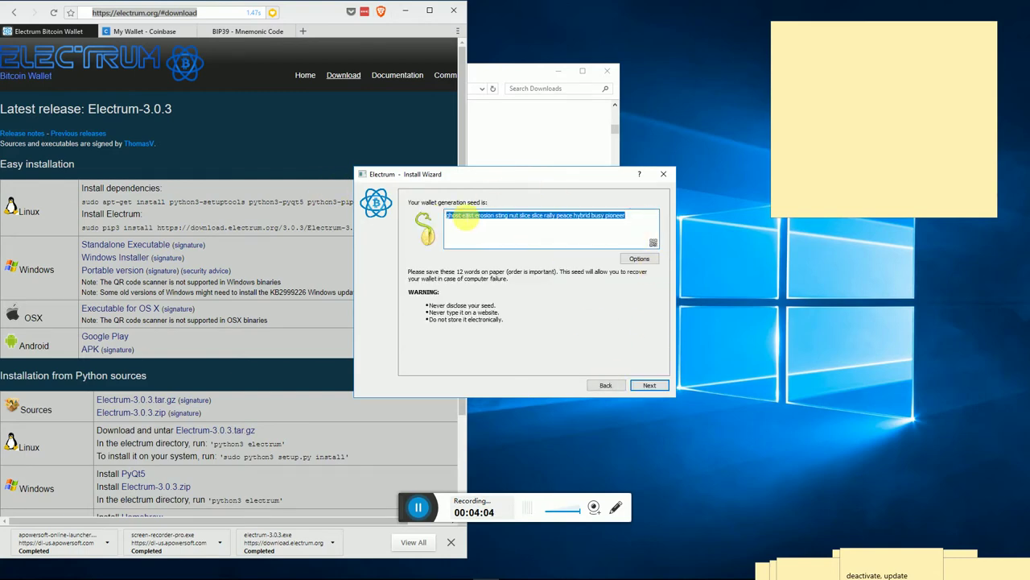
right_click(460, 214)
left_click(487, 219)
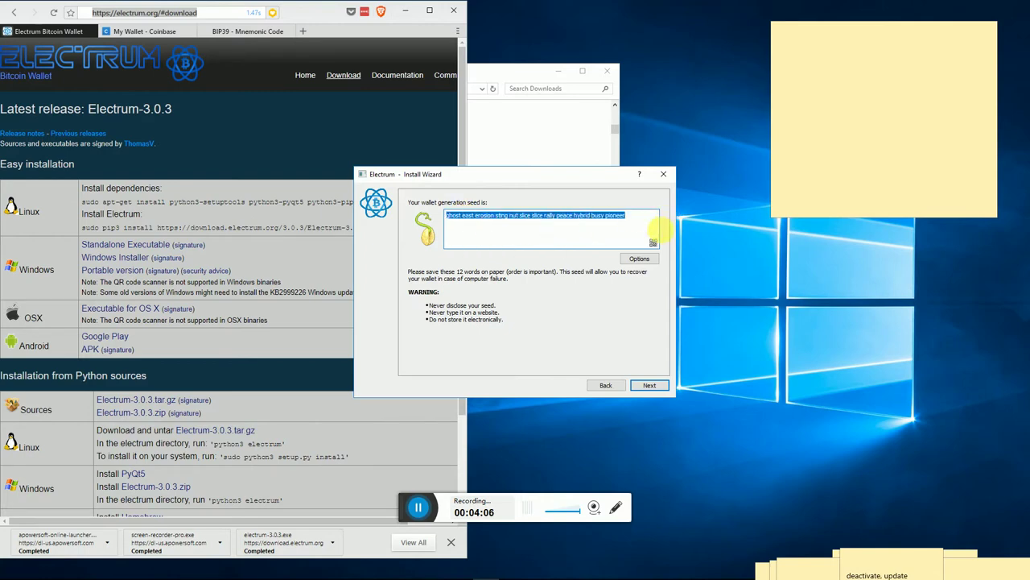
left_click(645, 220)
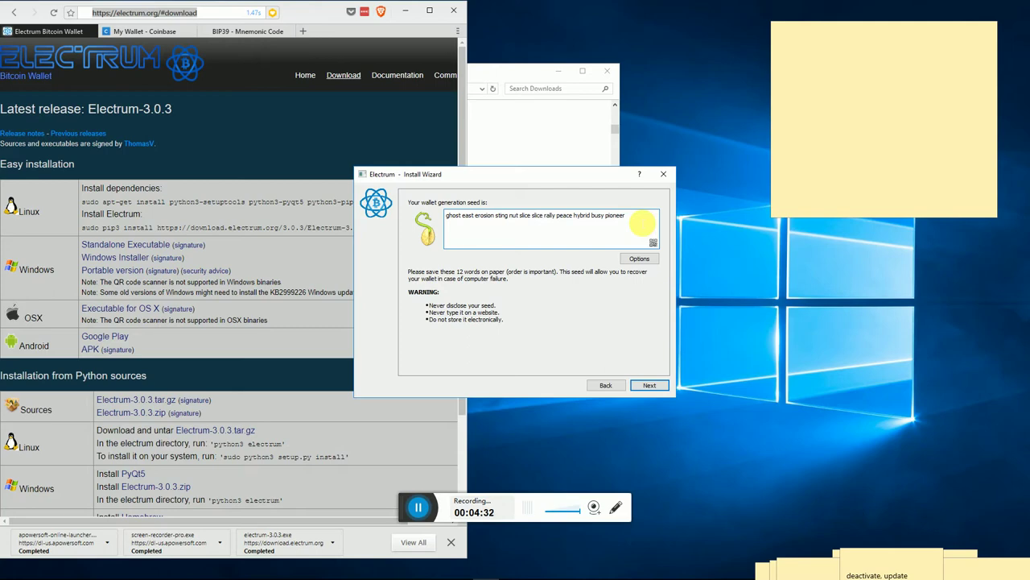
left_click(653, 242)
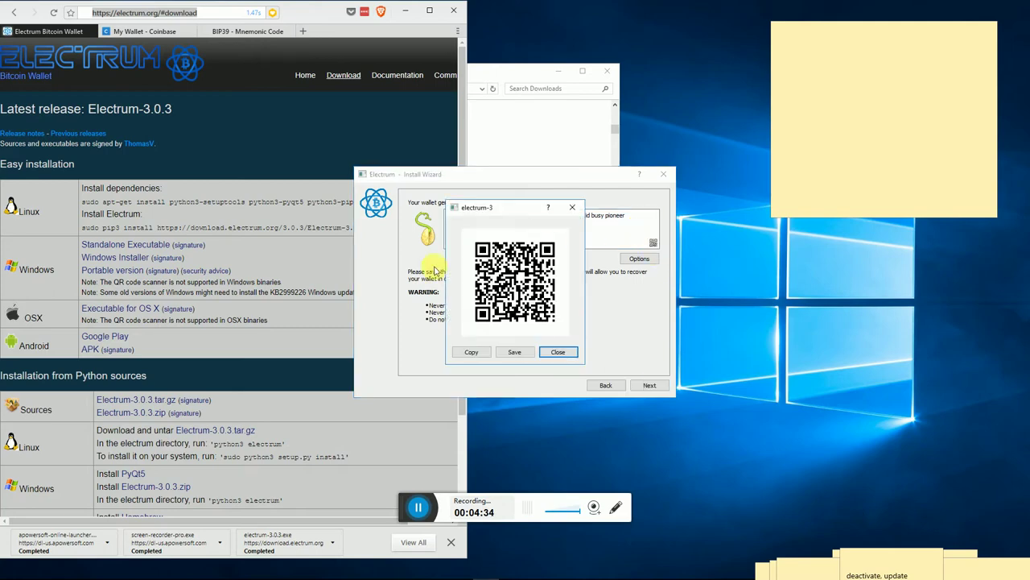
left_click(576, 354)
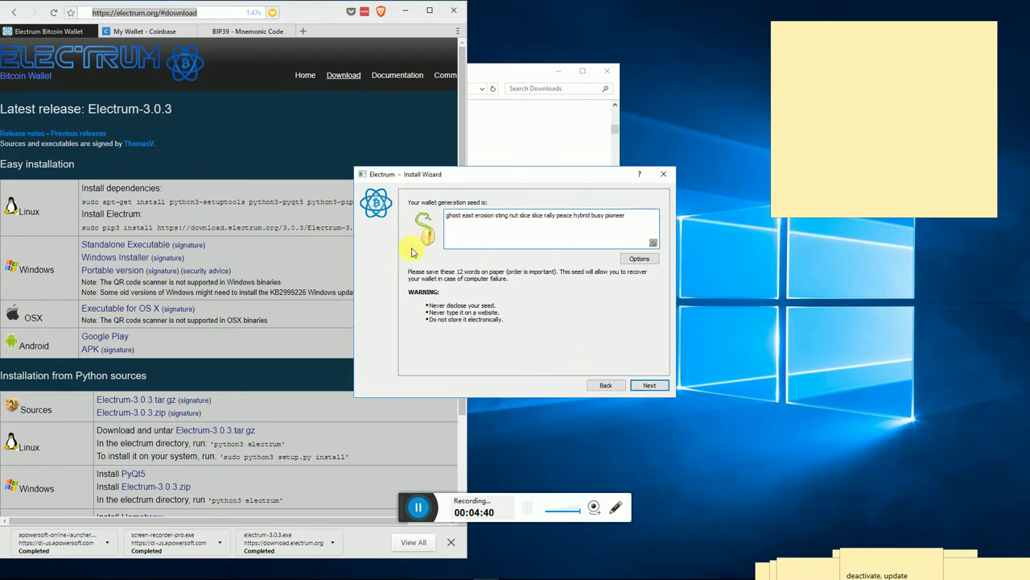
Copy the full wallet seed phrase from the install wizard into the empty sticky note.
left_click_drag(636, 226, 414, 201)
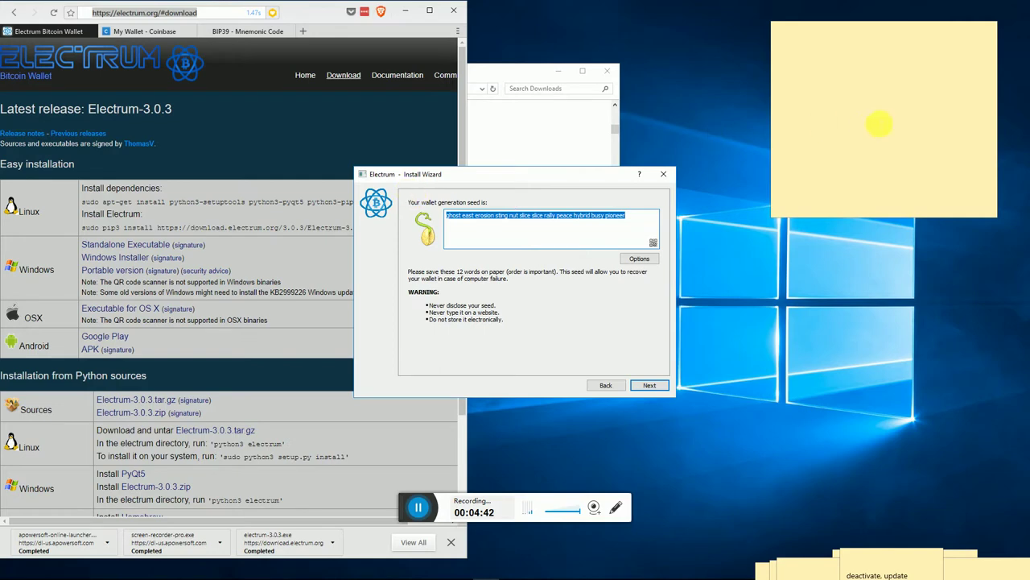
left_click(880, 121)
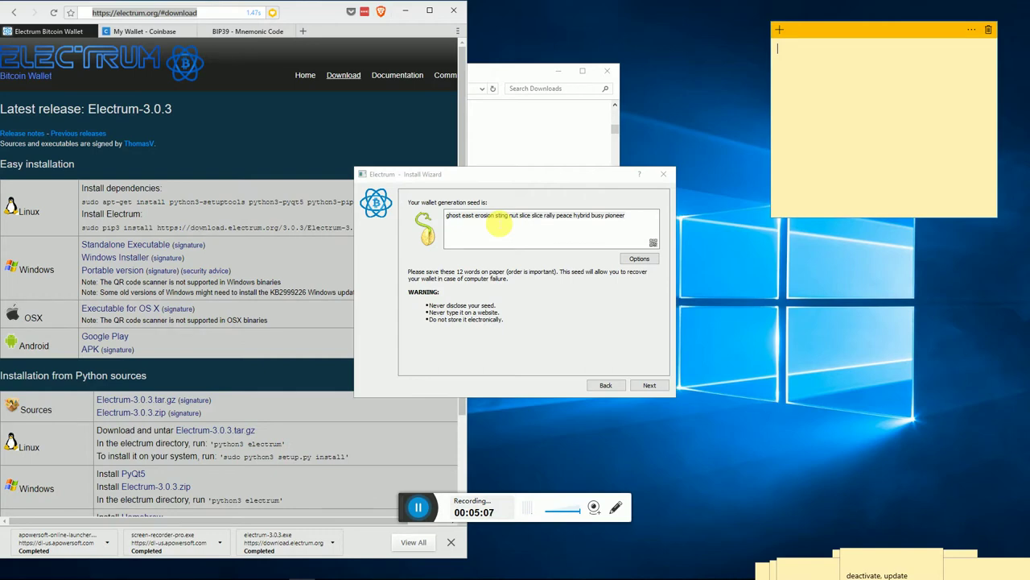
triple_click(499, 226)
right_click(518, 216)
left_click(541, 223)
left_click(829, 48)
right_click(821, 44)
left_click(839, 70)
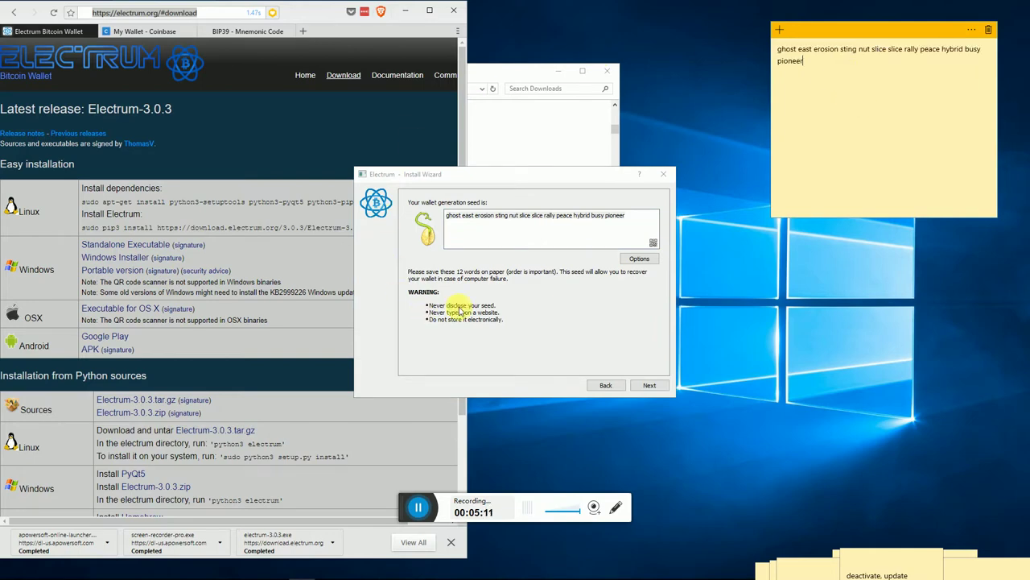
Confirm the wallet seed by copying the seed phrase from the sticky note into the Confirm Seed field.
left_click(648, 385)
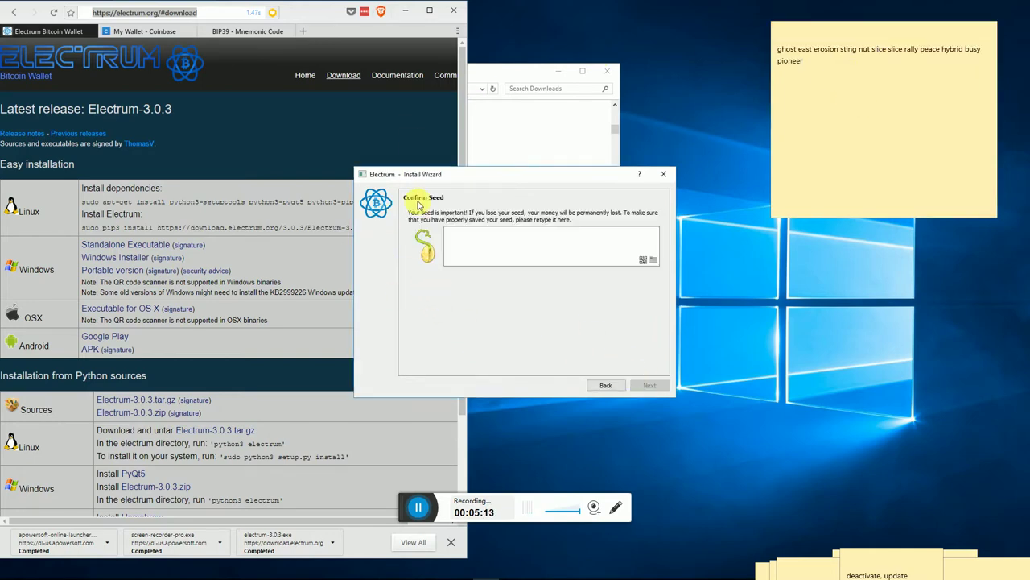
triple_click(858, 67)
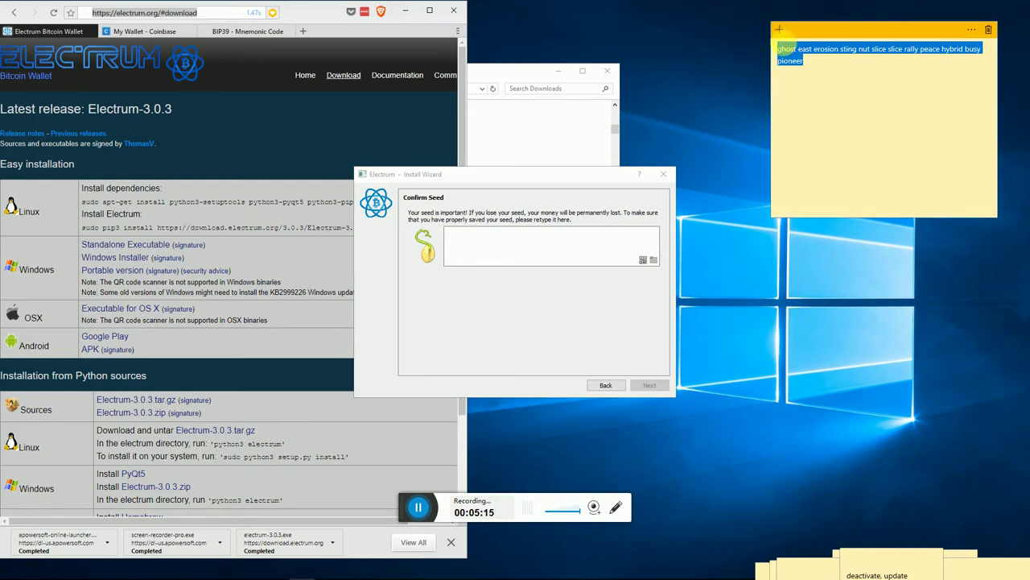
right_click(780, 50)
left_click(785, 93)
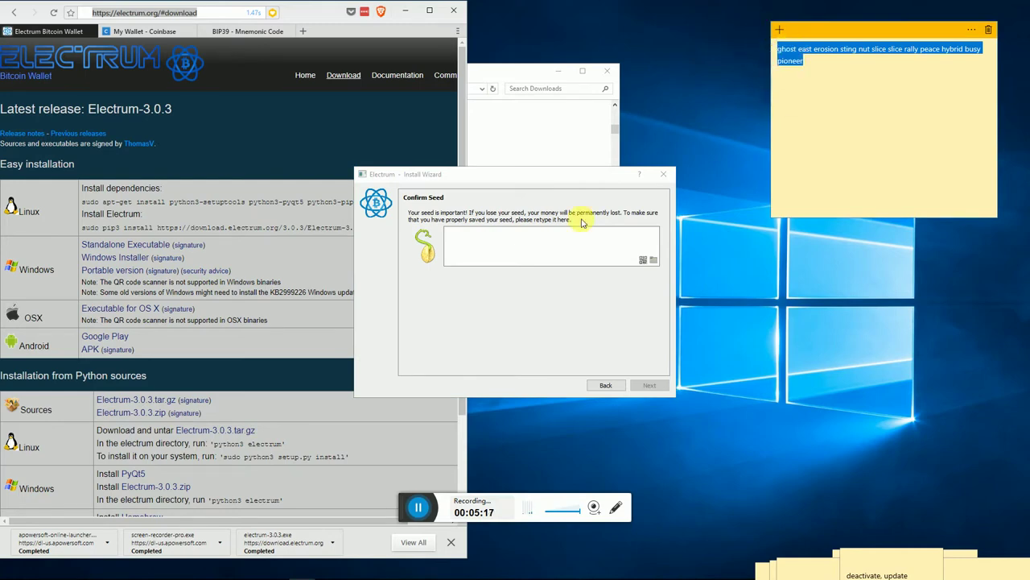
right_click(482, 254)
left_click(516, 315)
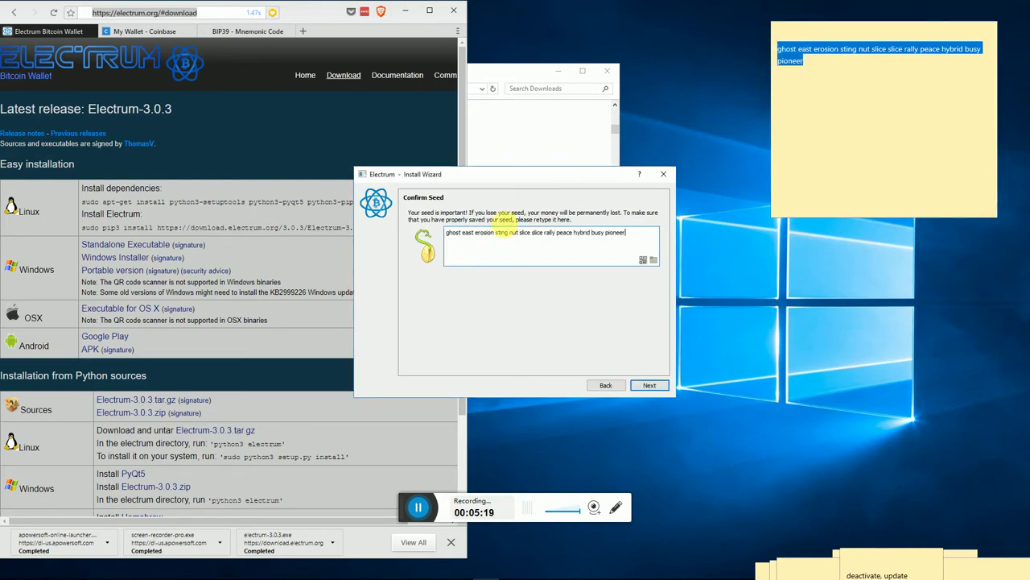
left_click(653, 385)
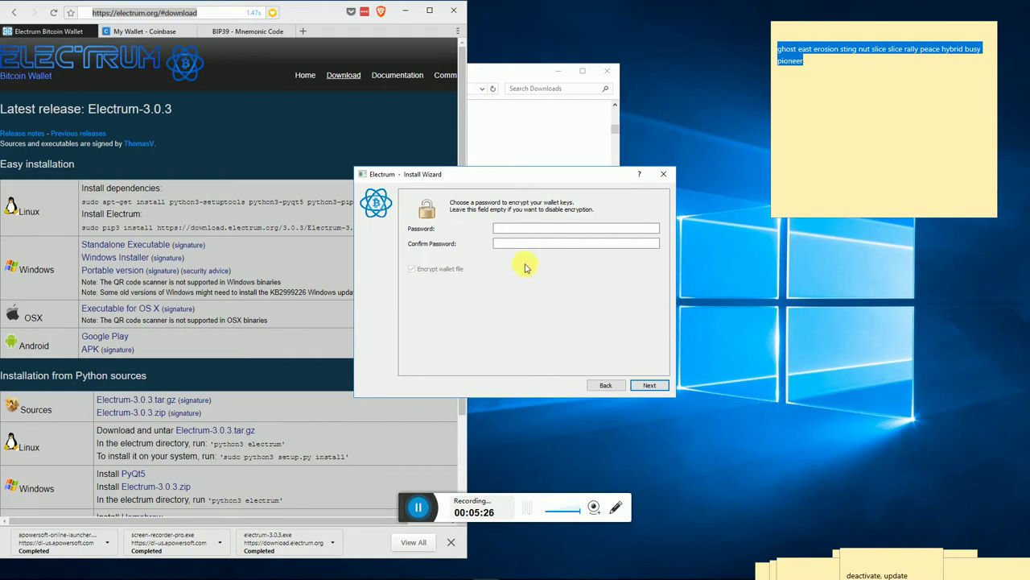
Finish creating the wallet with the password fields left empty and move the wallet window beside the browser.
left_click(507, 228)
left_click(648, 385)
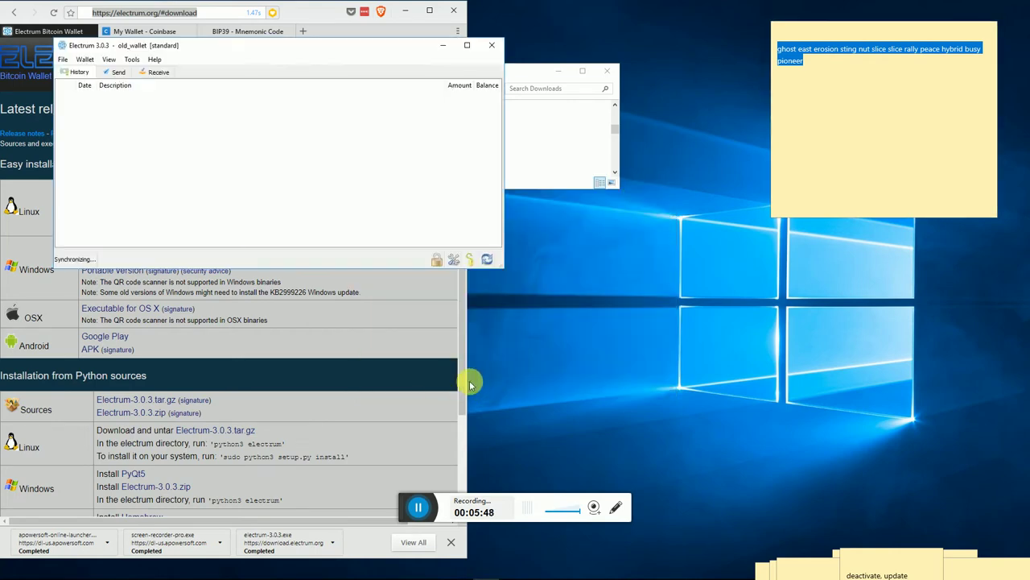
left_click_drag(226, 14, 607, 103)
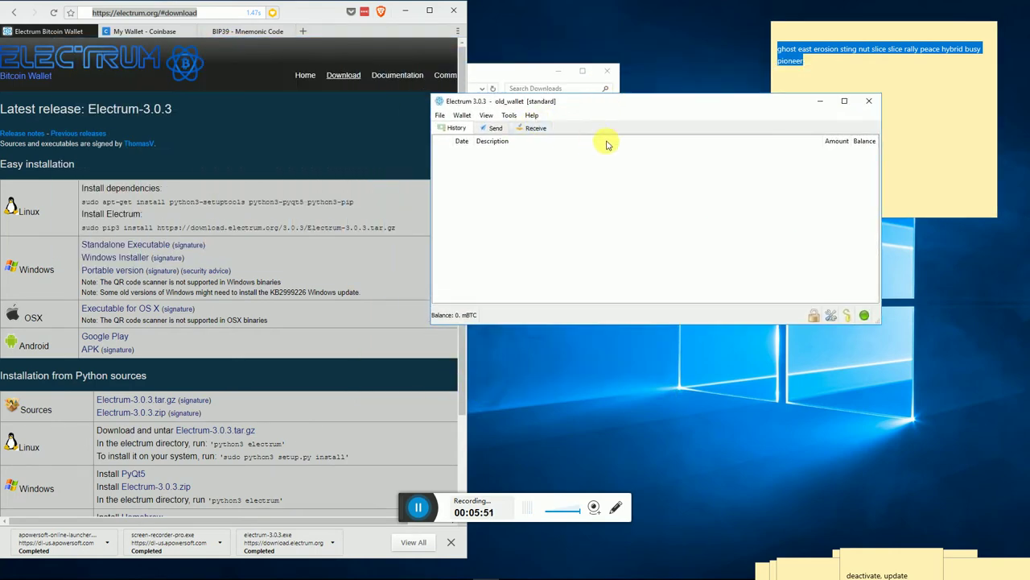
Display the new wallet's receiving address and look at the Send BTC form in Coinbase for comparison.
left_click(536, 128)
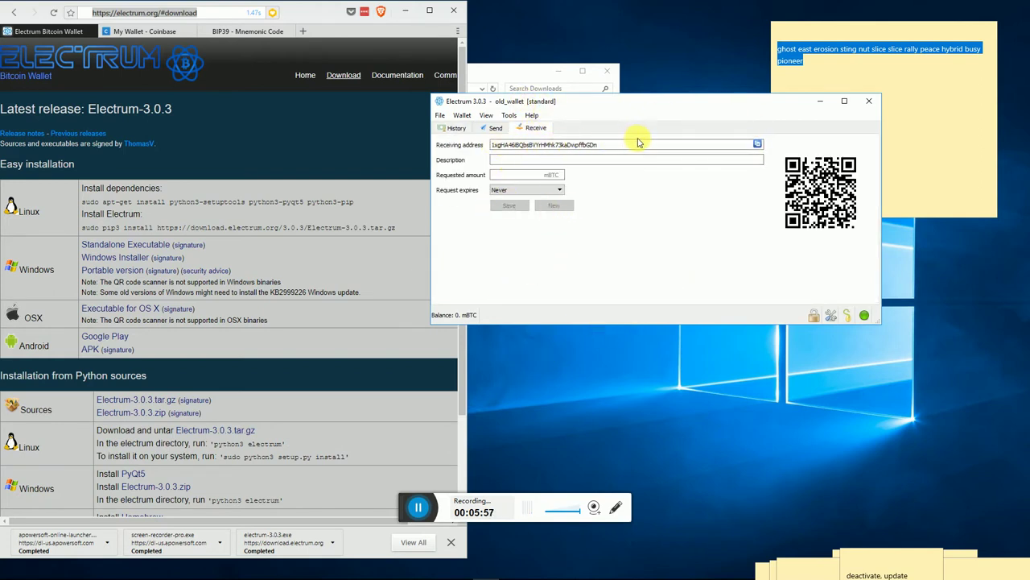
left_click(138, 31)
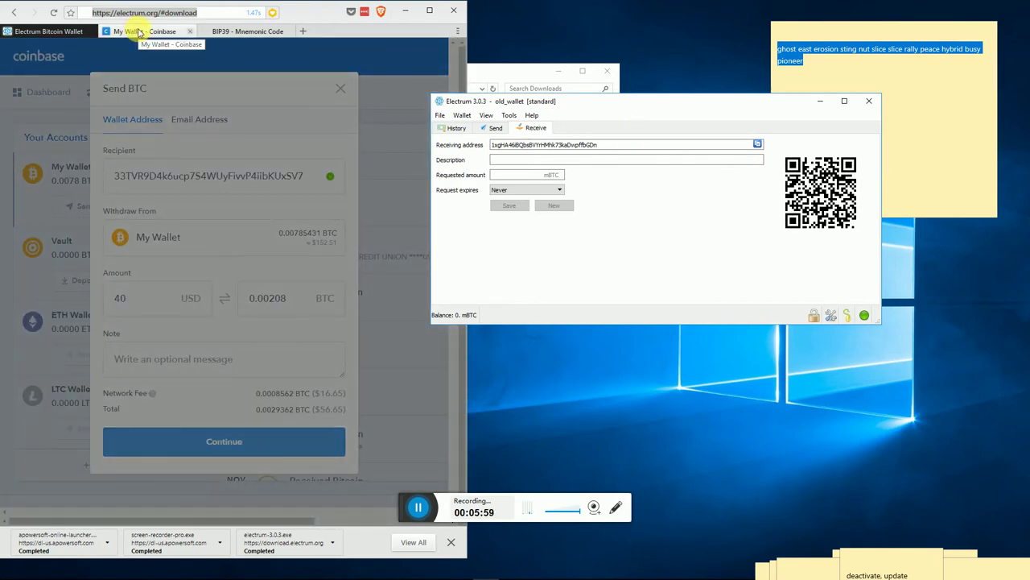
left_click(36, 31)
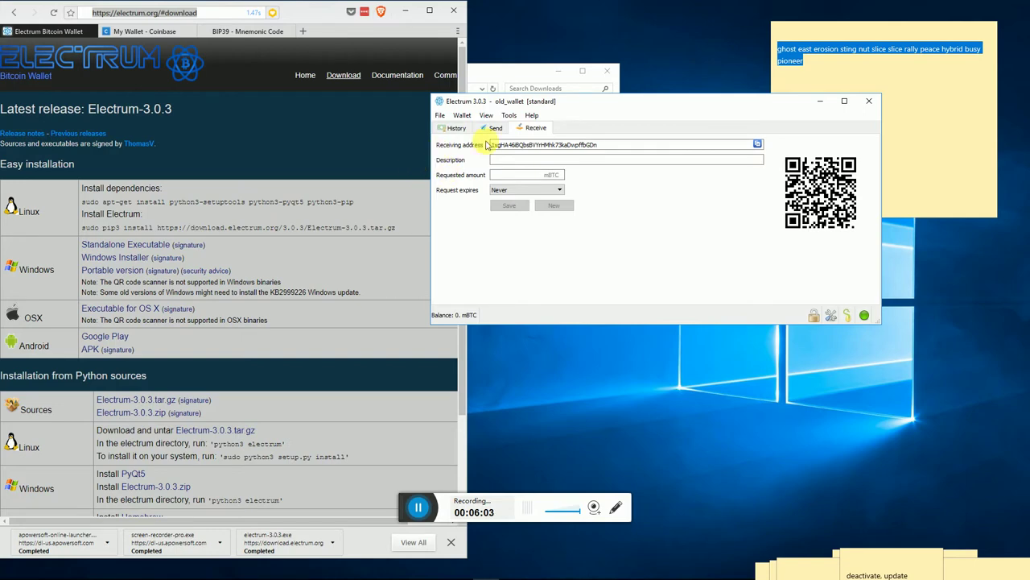
Highlight the receiving address of old_wallet to examine its format and leading character.
left_click_drag(491, 146, 517, 161)
right_click(450, 161)
left_click(613, 161)
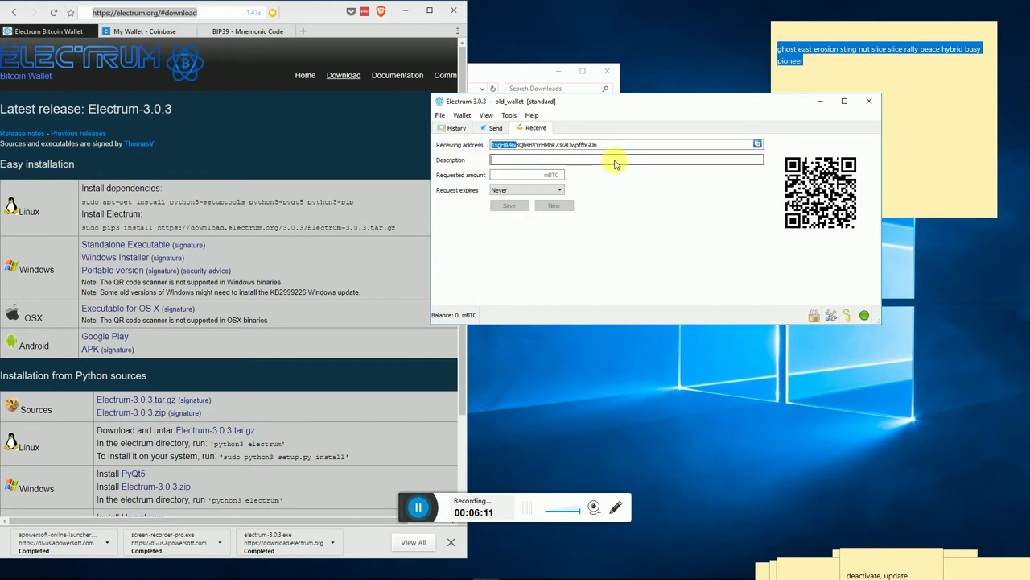
left_click_drag(609, 143, 471, 142)
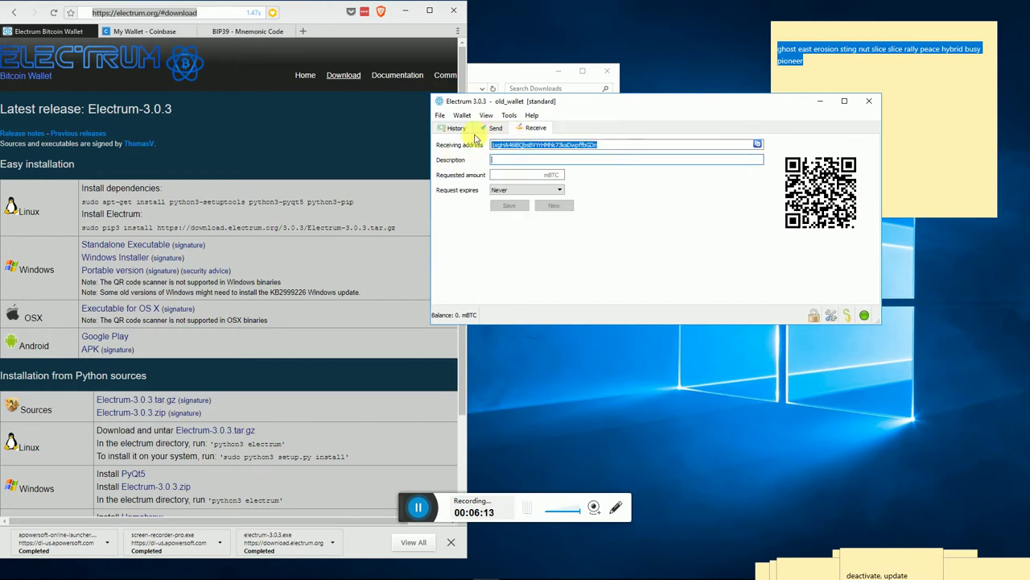
left_click(617, 159)
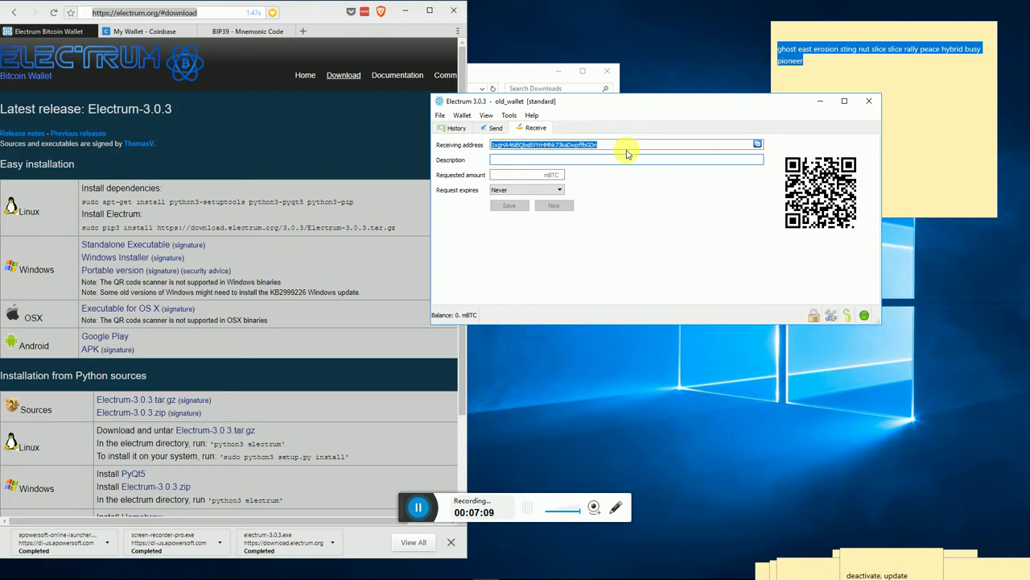
left_click(623, 145)
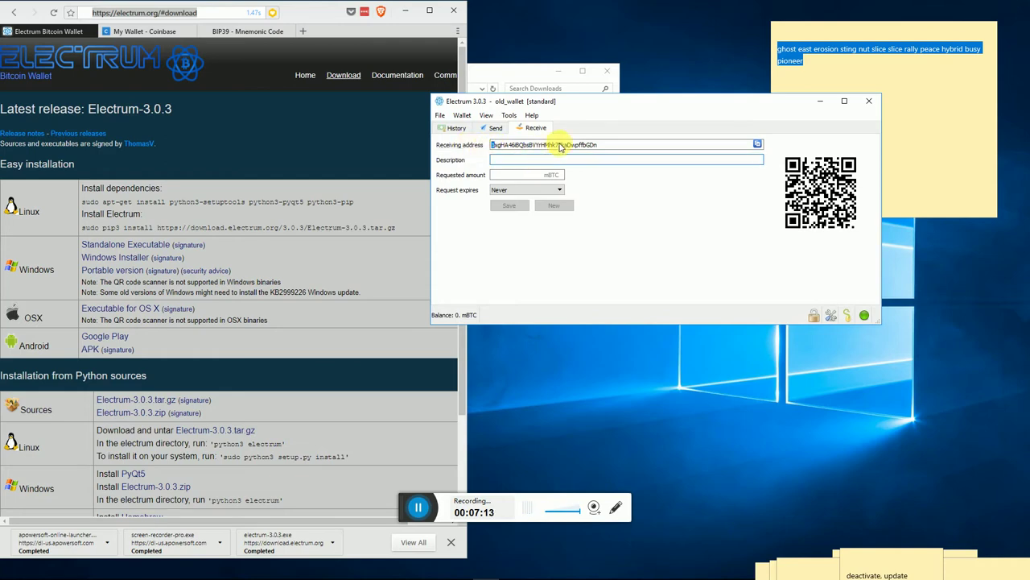
Start a new wallet in Electrum and name its file segwit_wallet.
left_click(440, 115)
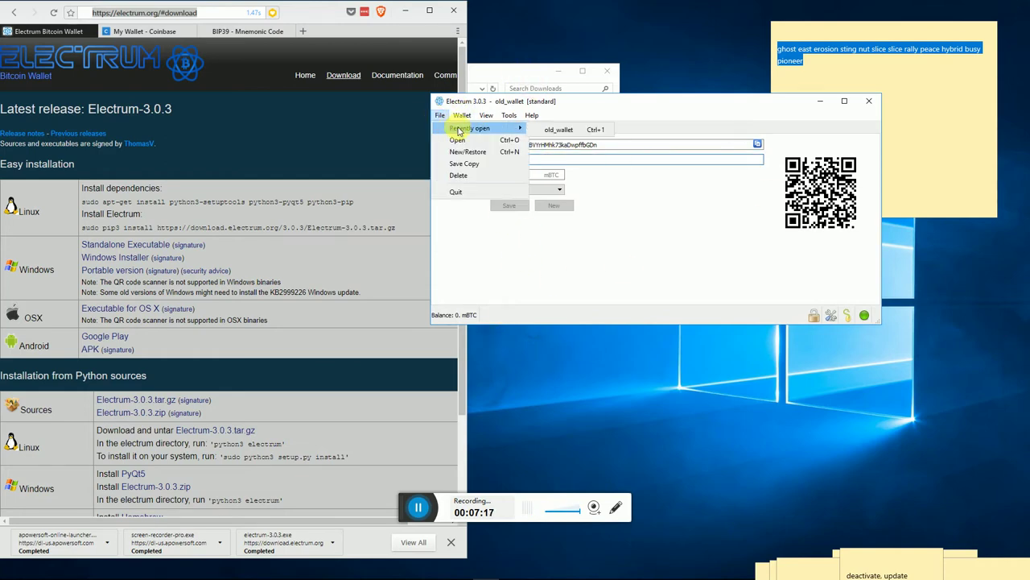
left_click(472, 153)
left_click(431, 215)
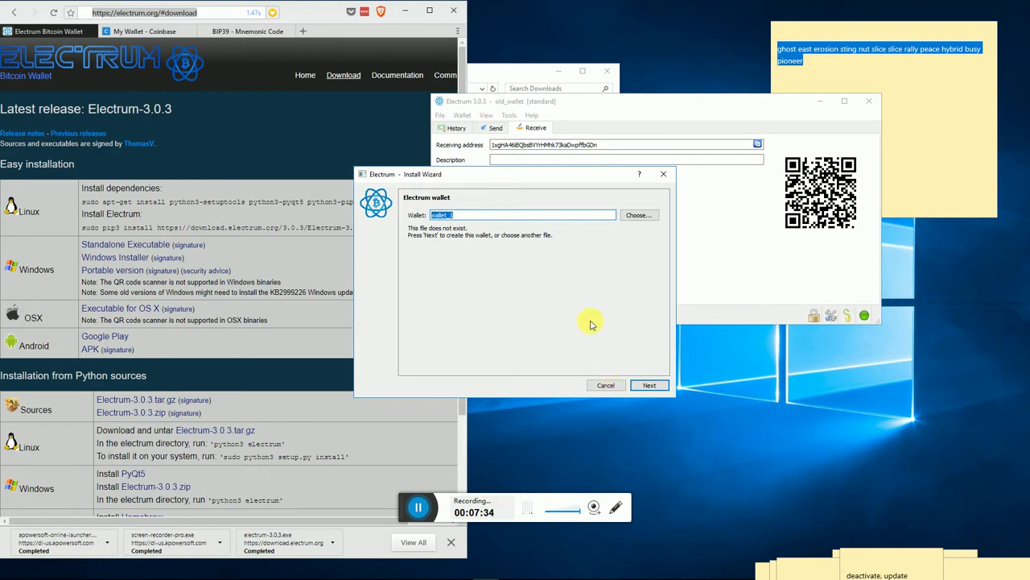
type("segwit_wallet")
key("Return")
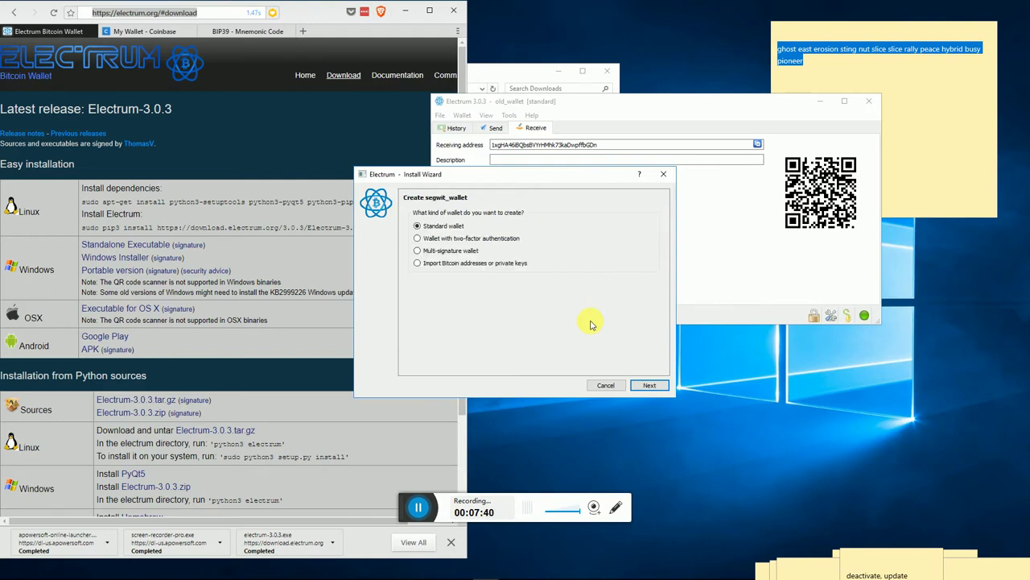
Set up segwit_wallet as a standard wallet with a newly created seed of the Segwit type.
left_click(632, 385)
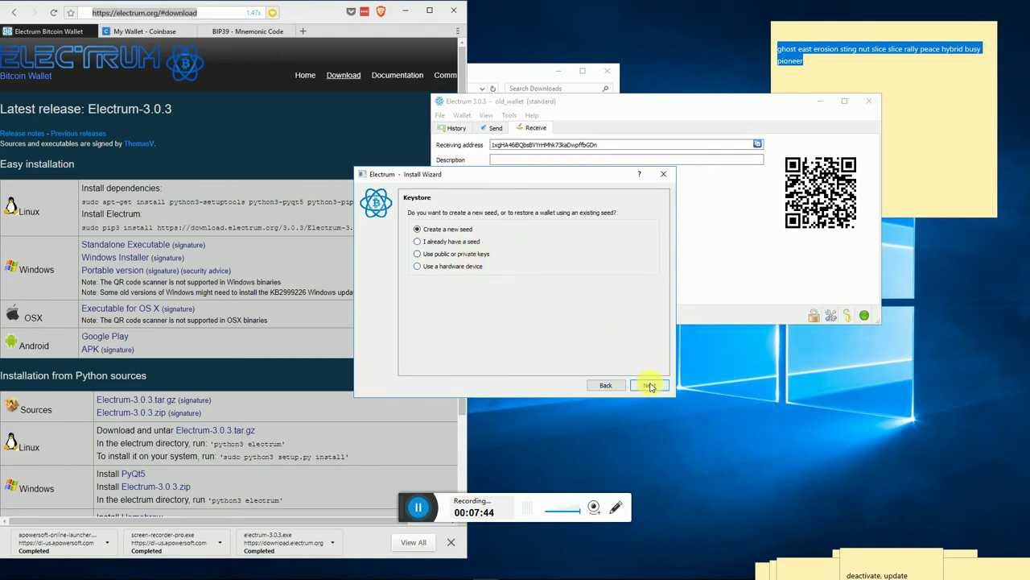
left_click(650, 386)
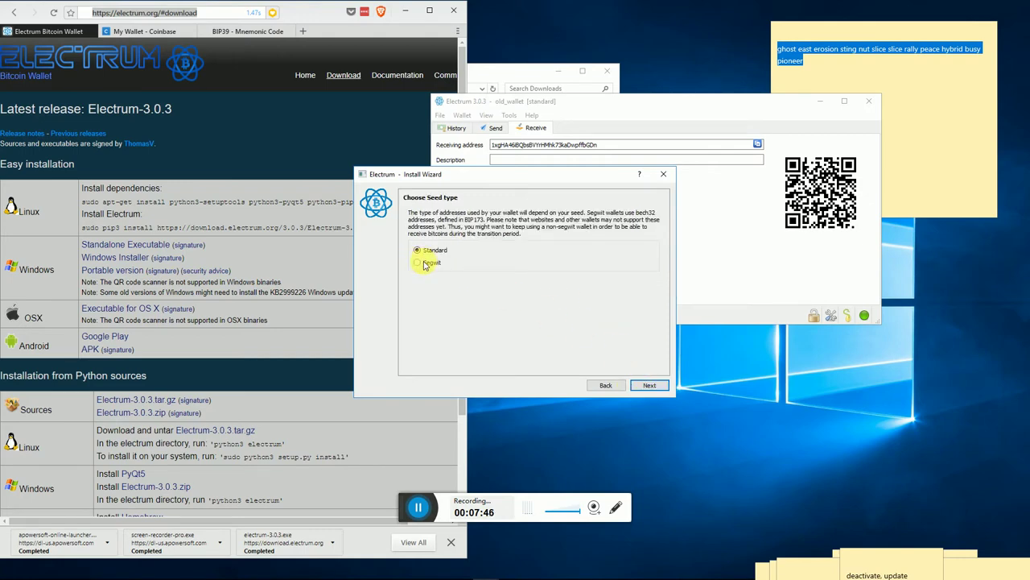
left_click(435, 266)
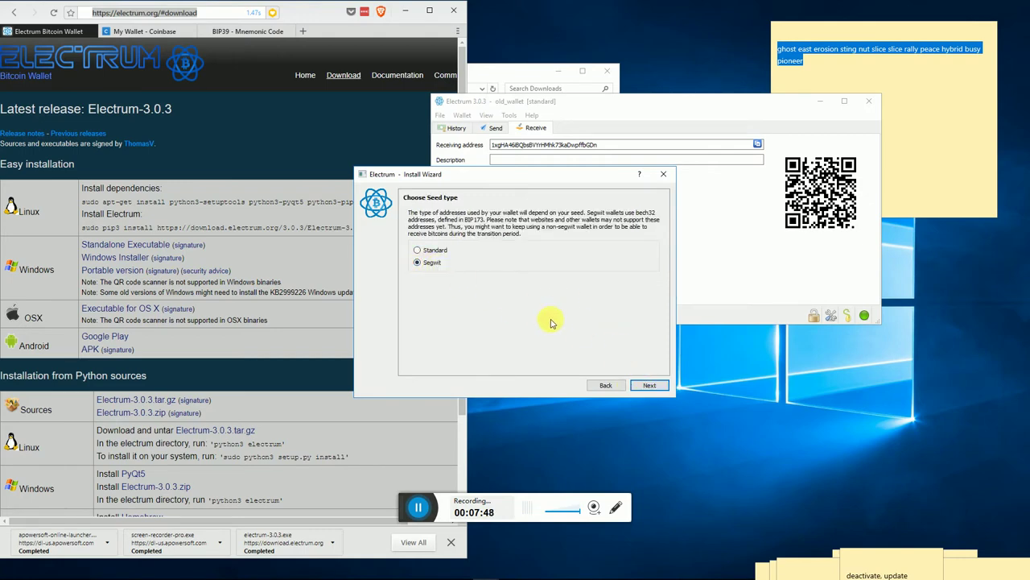
left_click(650, 385)
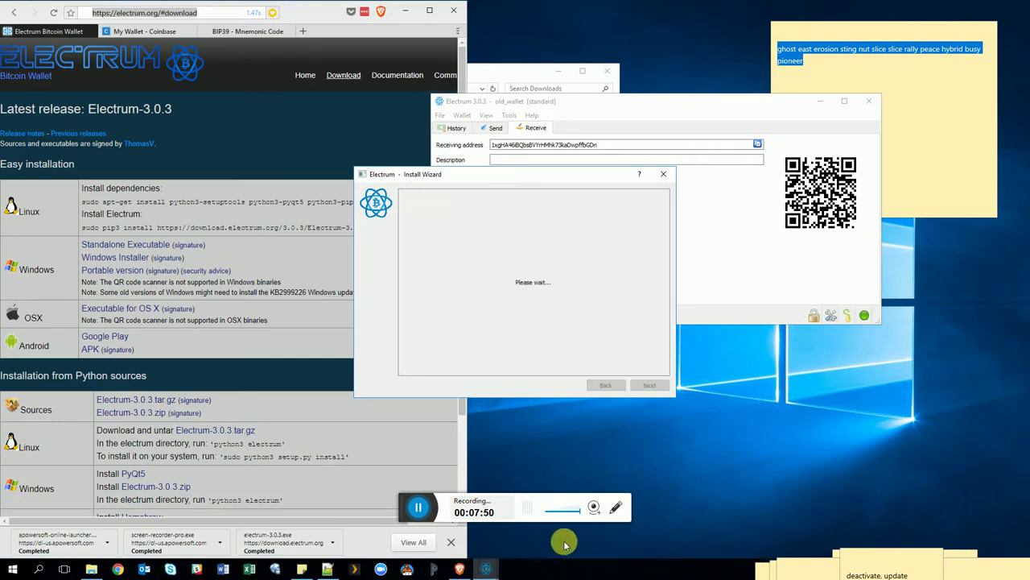
Copy the generated wallet seed into the sticky note below the first seed and continue to the seed confirmation.
left_click_drag(515, 227, 364, 207)
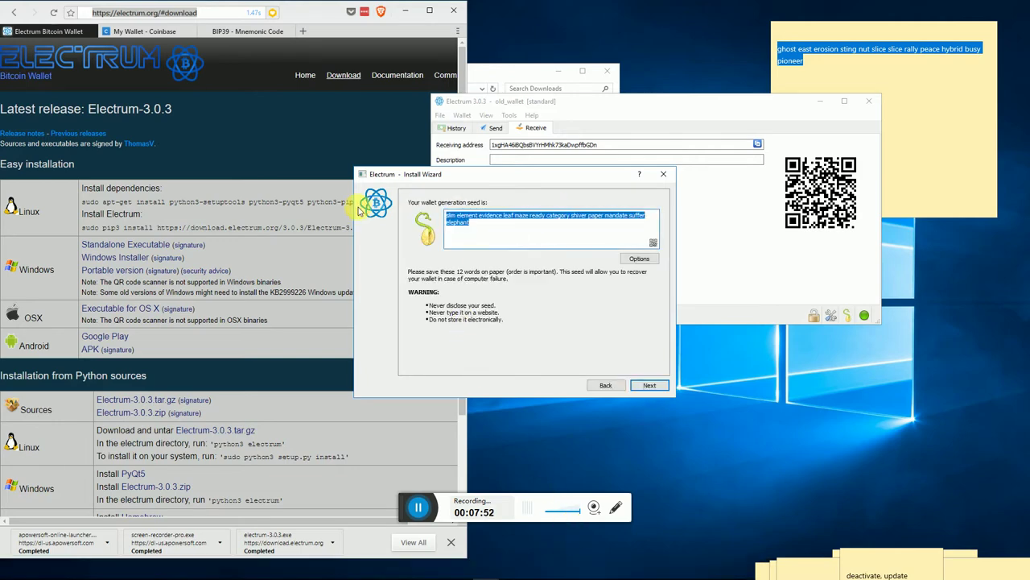
right_click(475, 221)
left_click(487, 222)
left_click(837, 74)
key("ctrl+v")
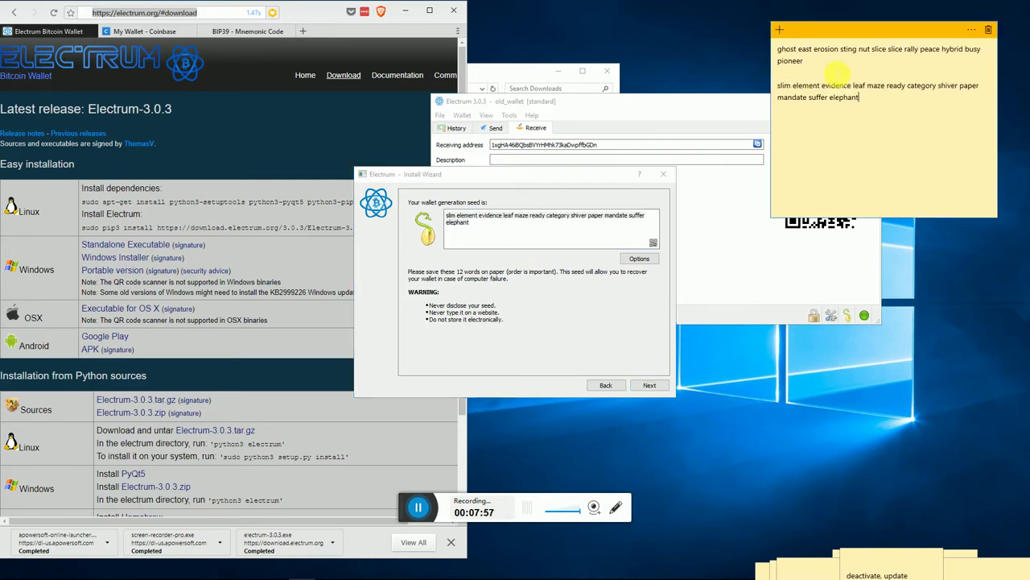
left_click(656, 386)
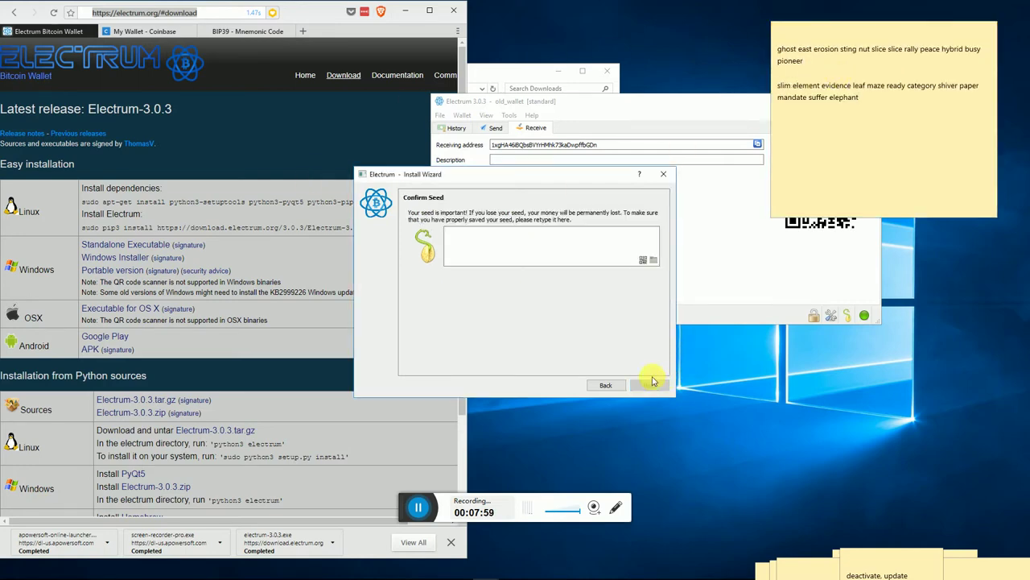
Confirm the segwit_wallet seed by copying the second seed phrase from the sticky note into the Confirm Seed field.
left_click(821, 127)
left_click(778, 86, "shift")
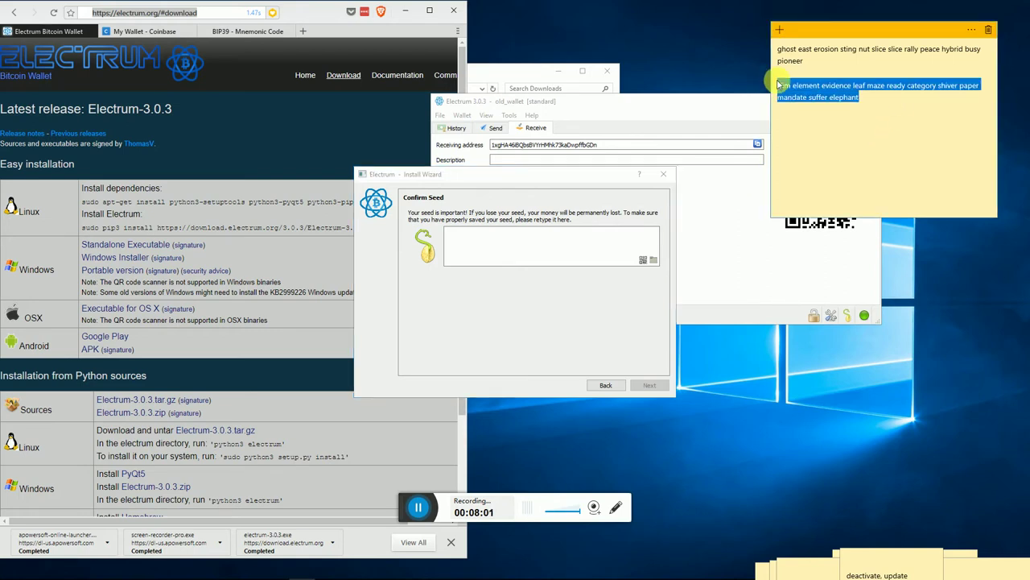
right_click(797, 91)
left_click(801, 79)
left_click(535, 246)
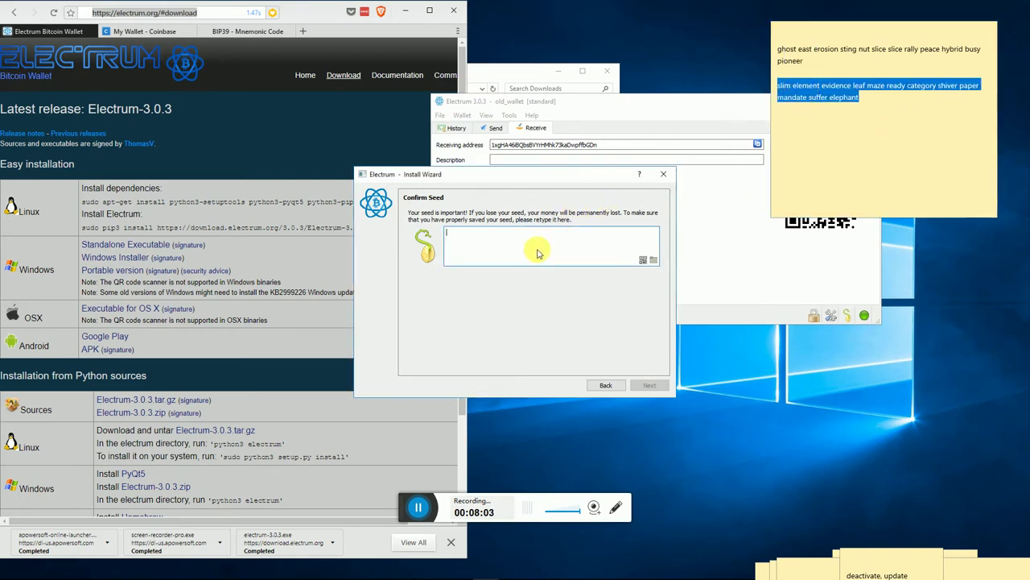
right_click(535, 247)
left_click(563, 305)
left_click(652, 386)
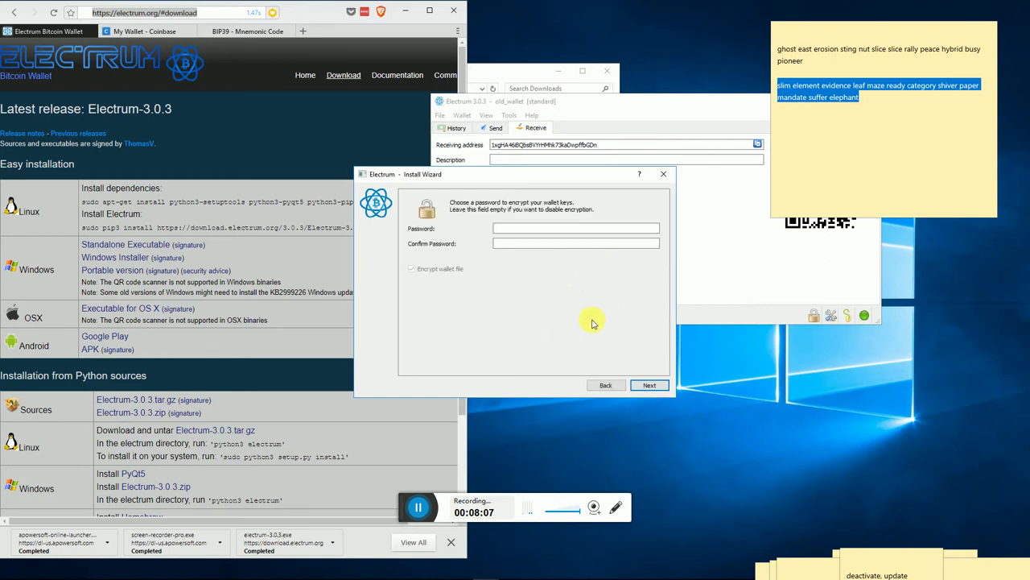
Finish creating segwit_wallet without a password and highlight the bc1 prefix of its receiving address.
left_click(651, 387)
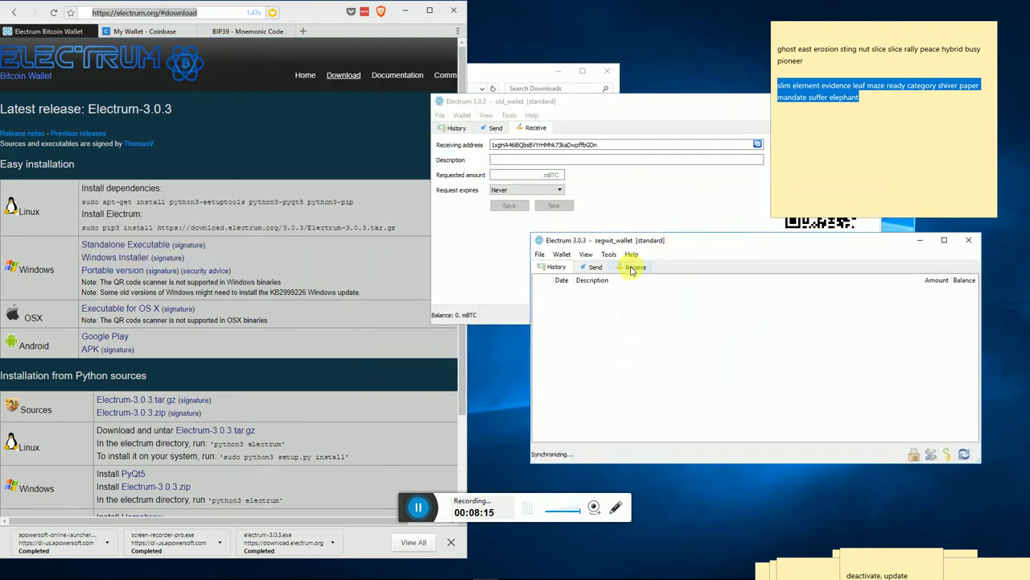
left_click(632, 268)
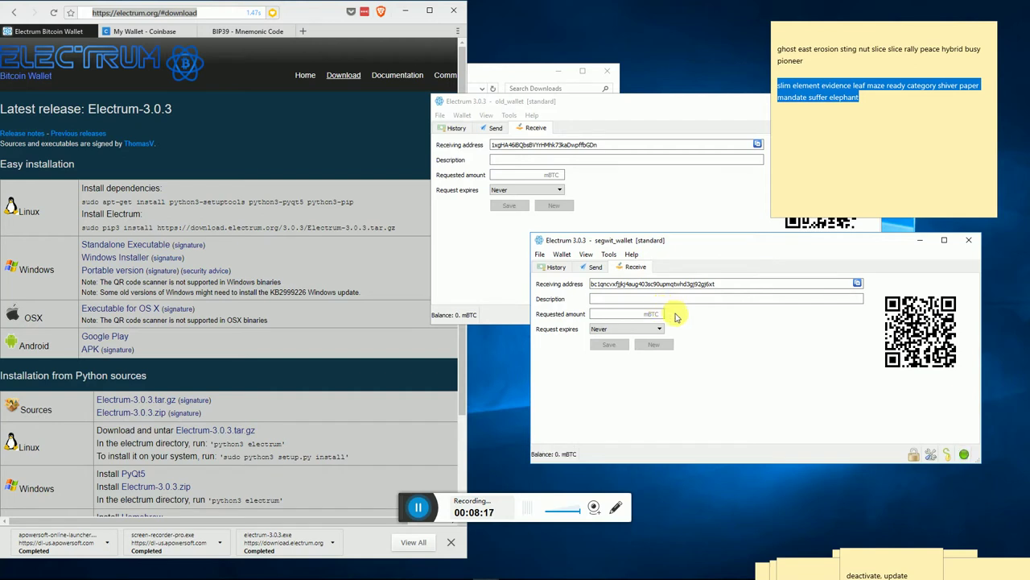
double_click(728, 283)
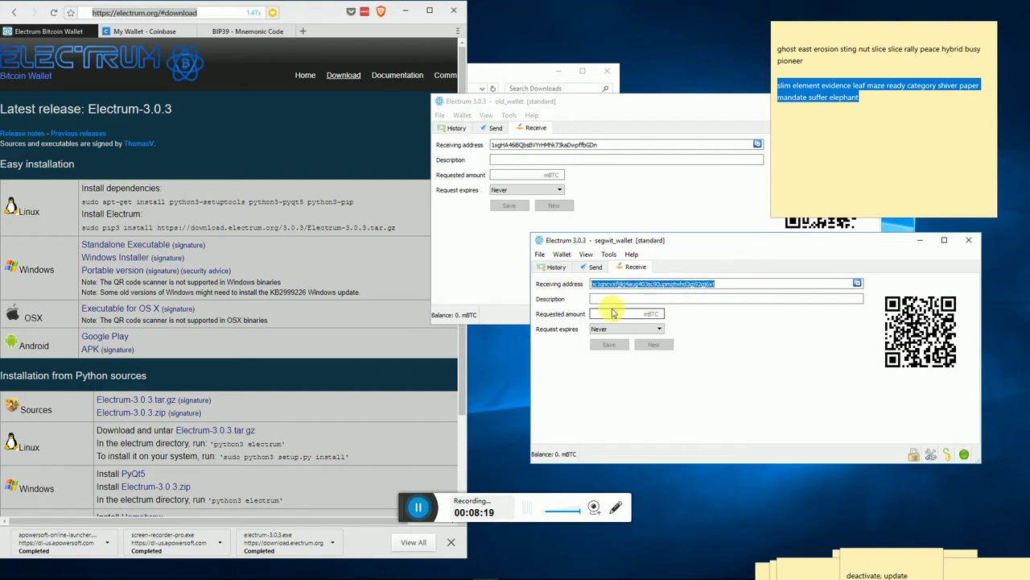
left_click_drag(593, 284, 601, 283)
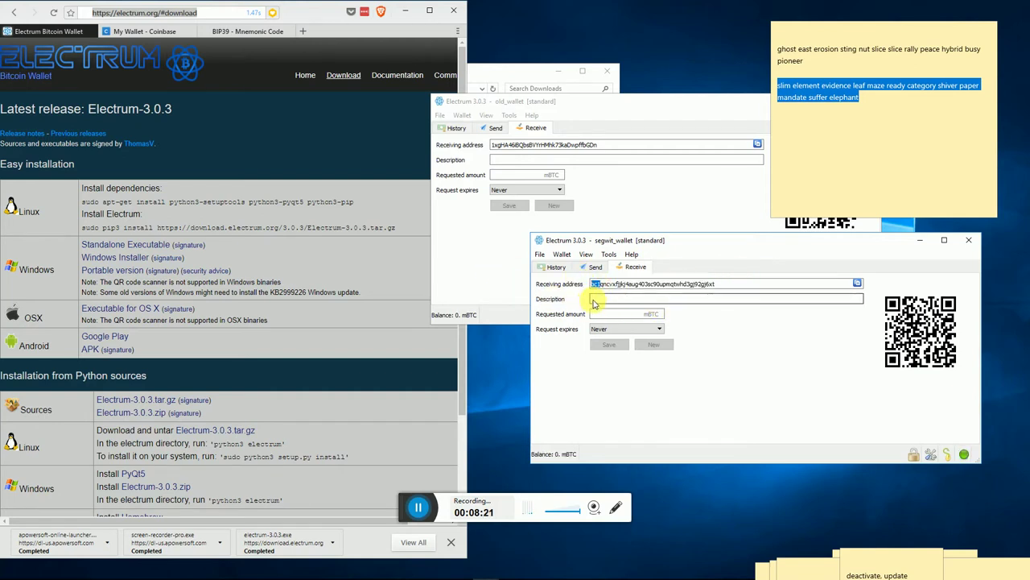
left_click(603, 286)
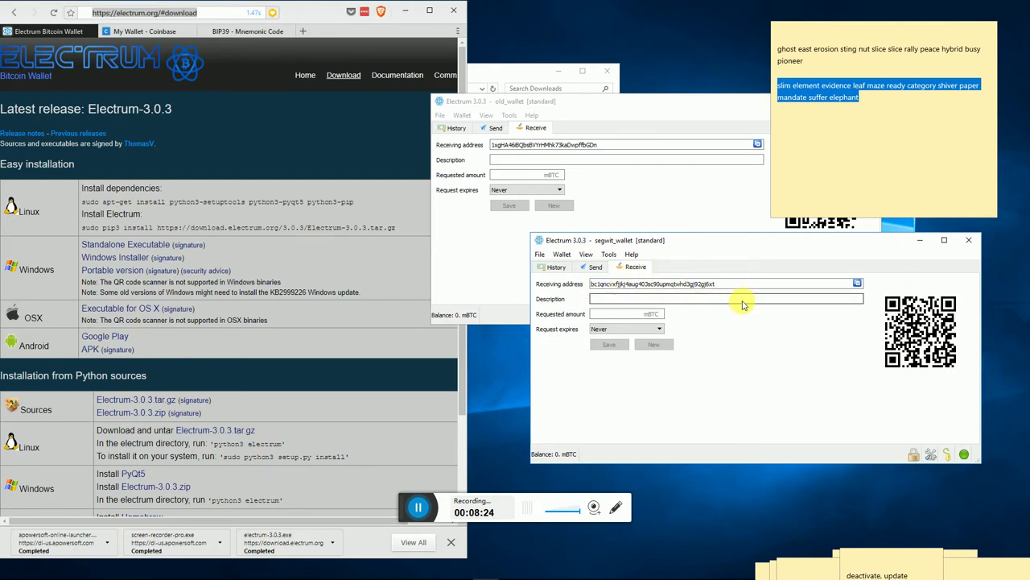
Copy the full receiving address of segwit_wallet and bring both wallet windows into view for comparison.
left_click_drag(710, 290, 587, 283)
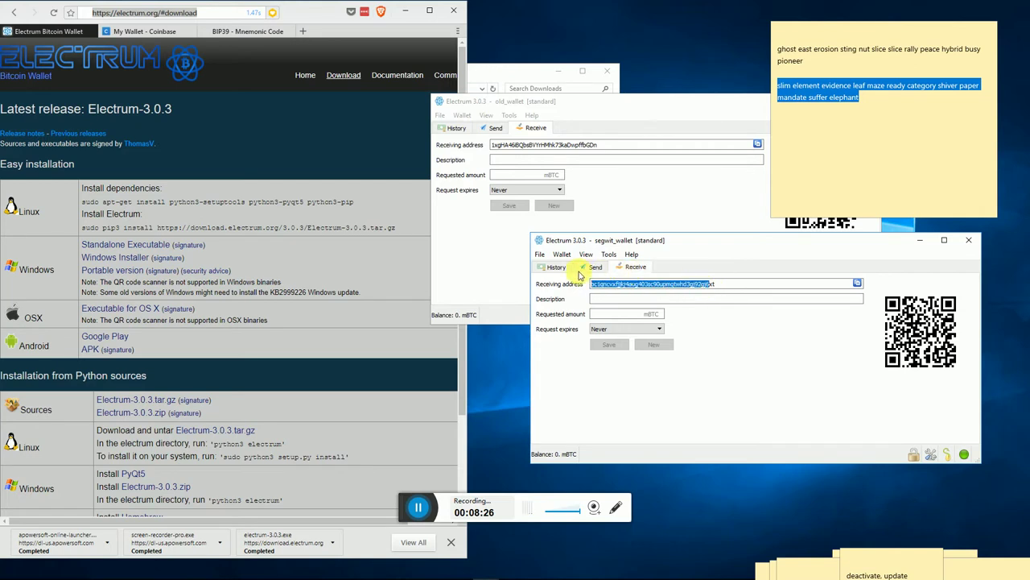
left_click(748, 285)
left_click_drag(748, 286, 544, 282)
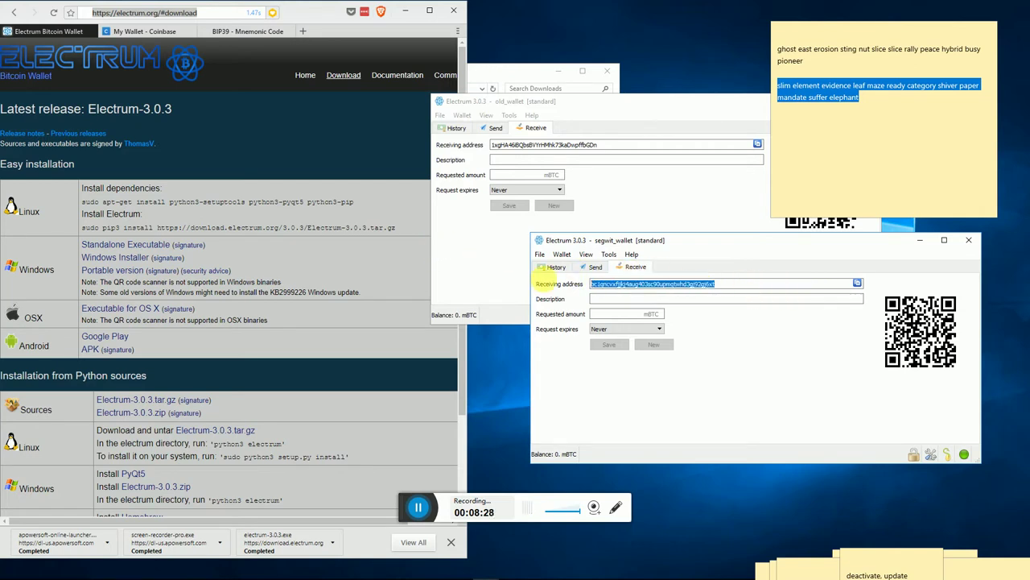
right_click(618, 290)
left_click(642, 295)
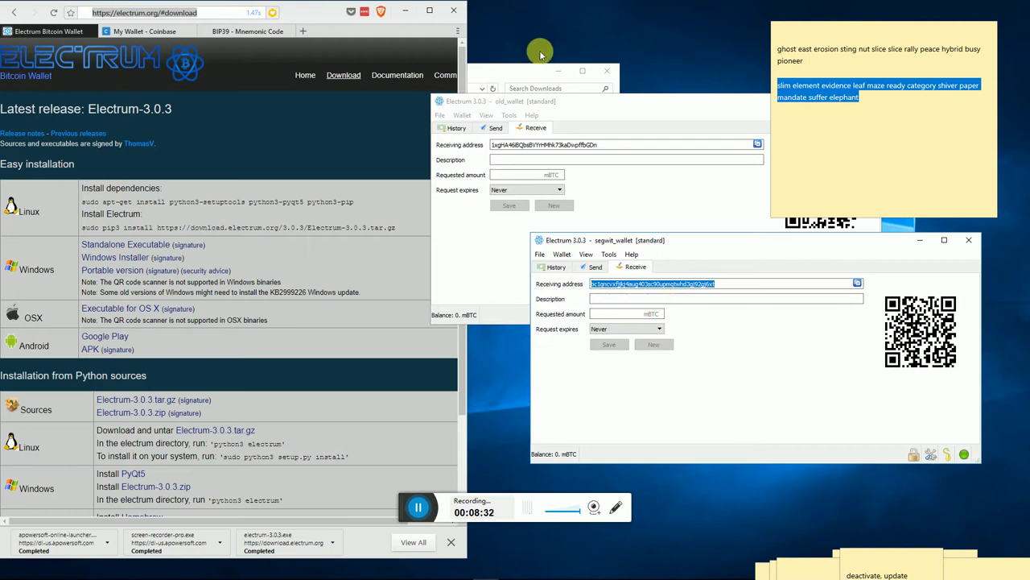
left_click(631, 188)
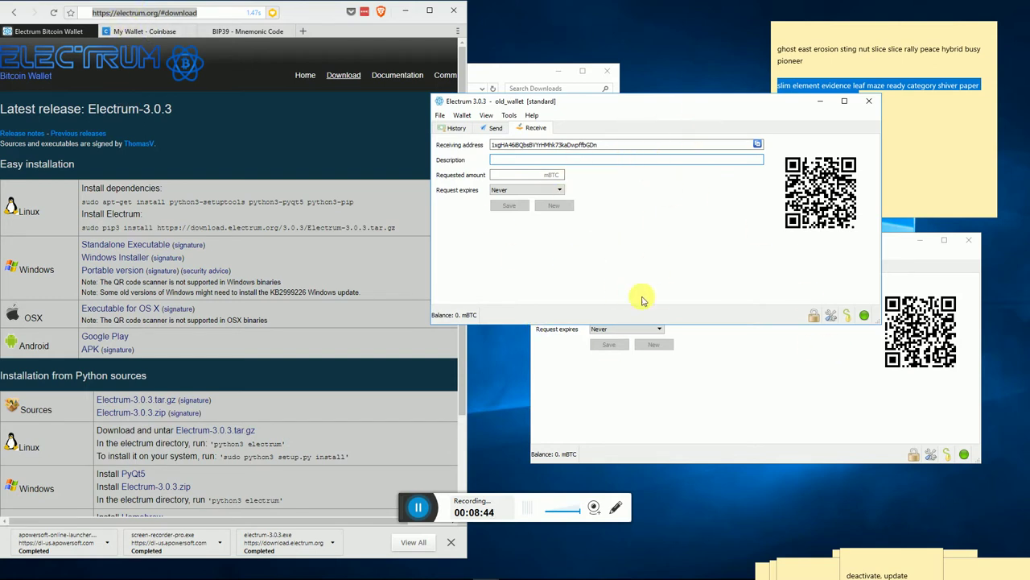
left_click(681, 392)
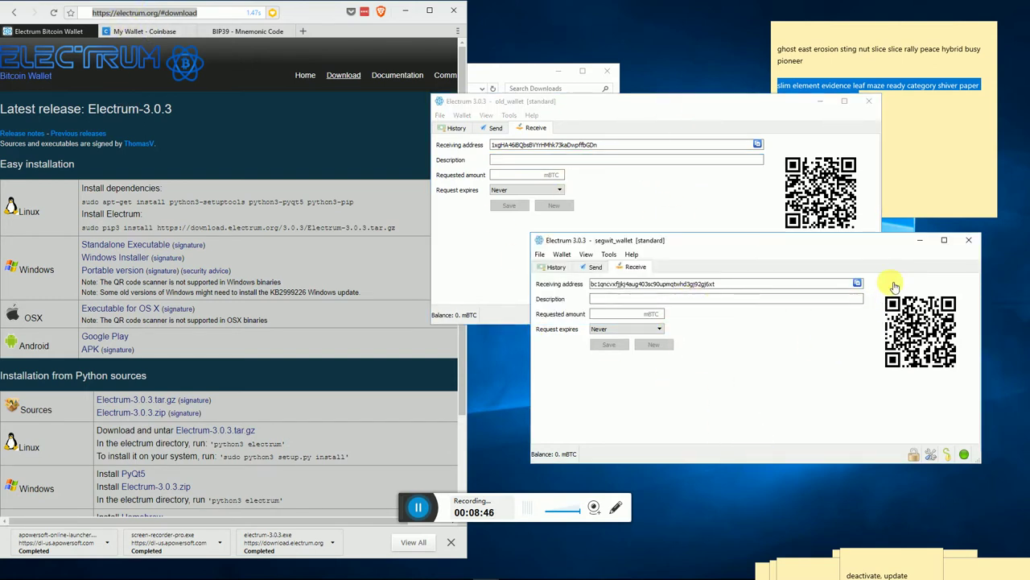
Switch to Coinbase, clear the recipient address in the Send BTC form and close the form.
left_click(143, 32)
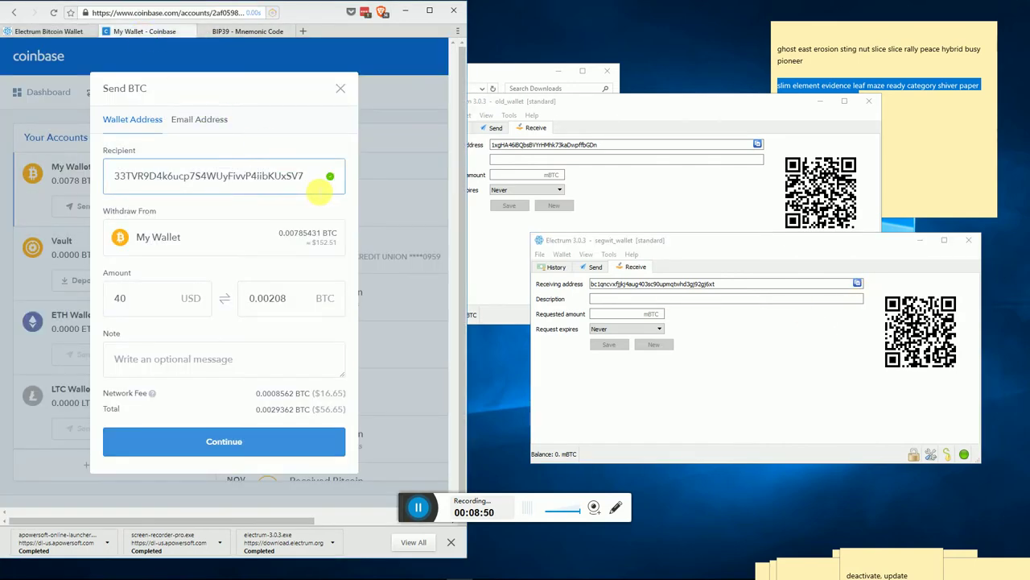
key("ctrl+a")
key("BackSpace")
left_click(342, 86)
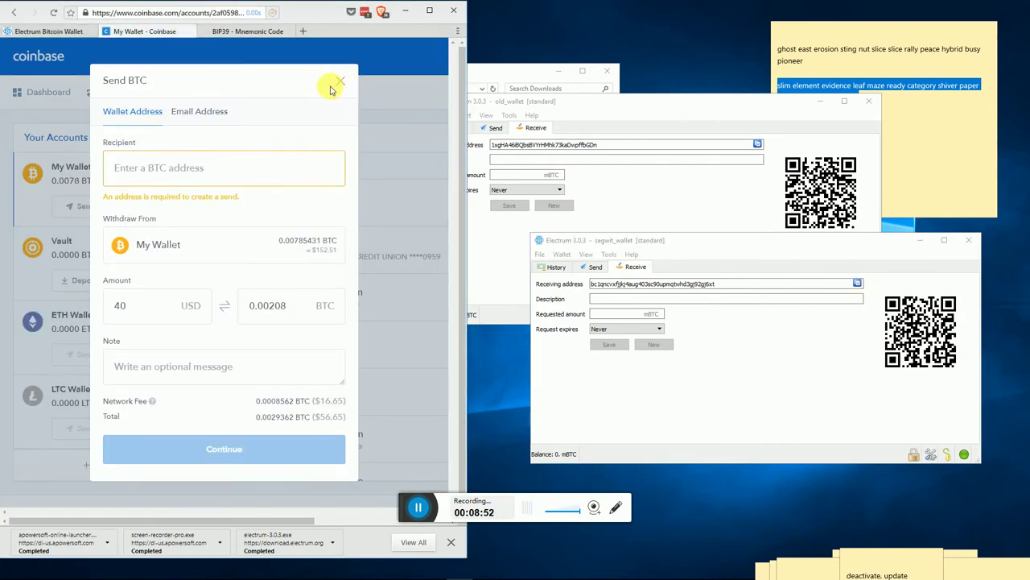
left_click(341, 81)
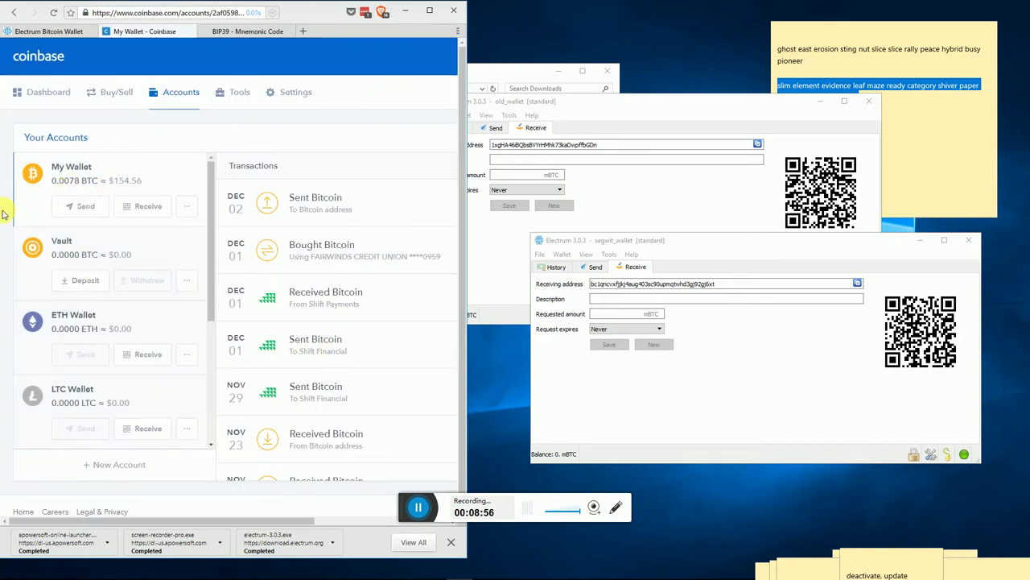
Open a fresh Send BTC form for My Wallet and paste the segwit_wallet receiving address as the recipient.
left_click(70, 216)
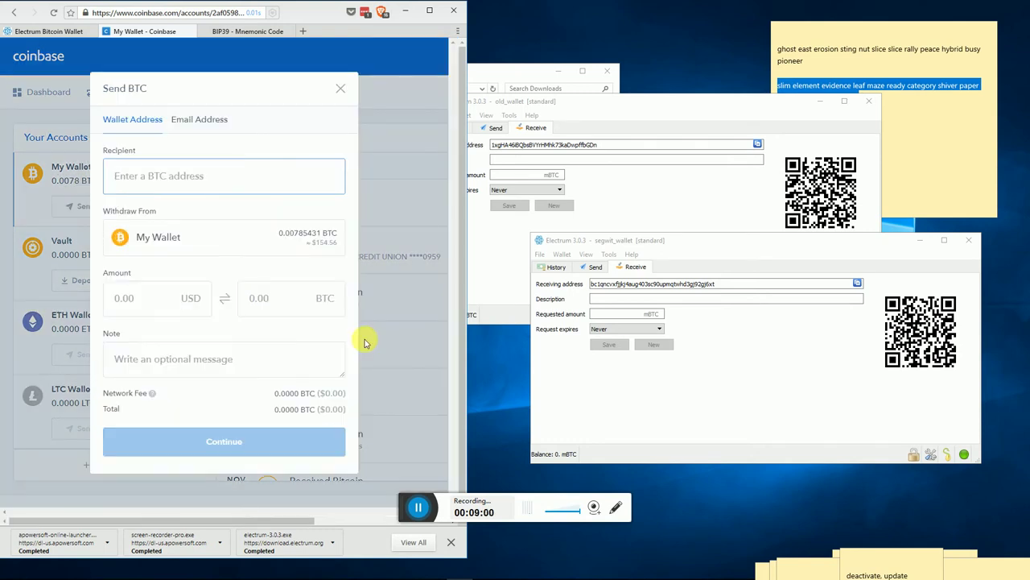
right_click(197, 180)
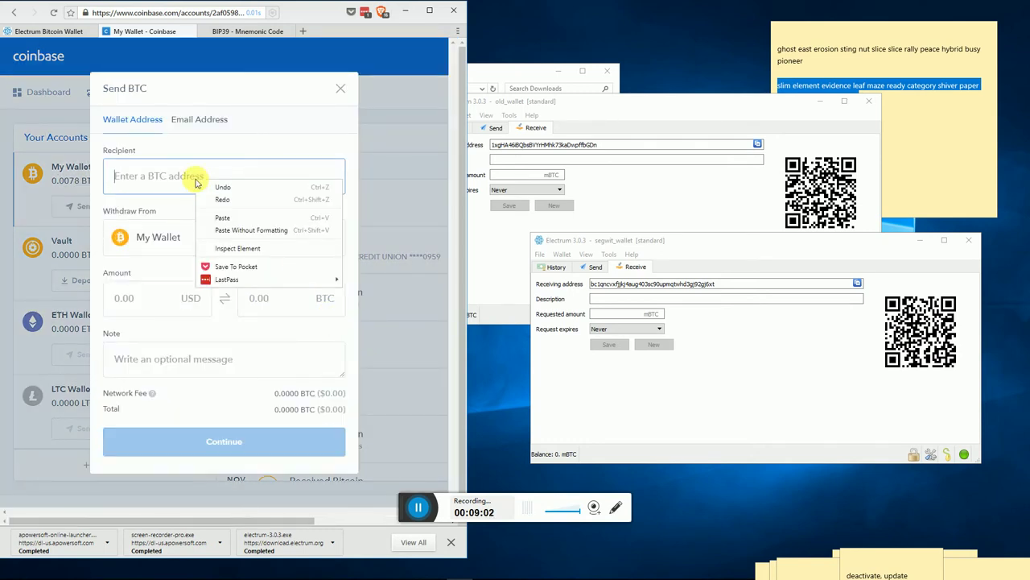
left_click(224, 217)
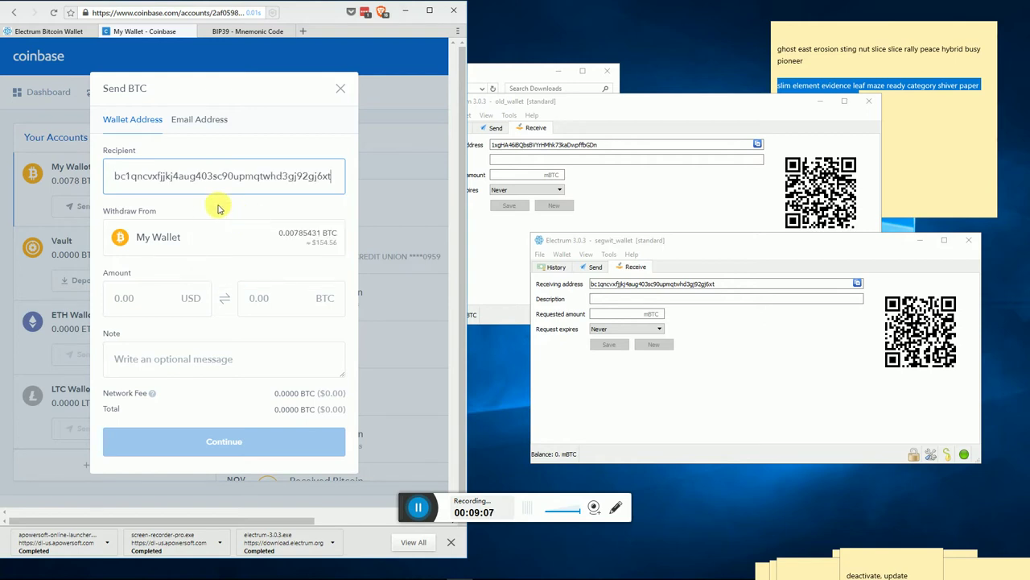
left_click(566, 314)
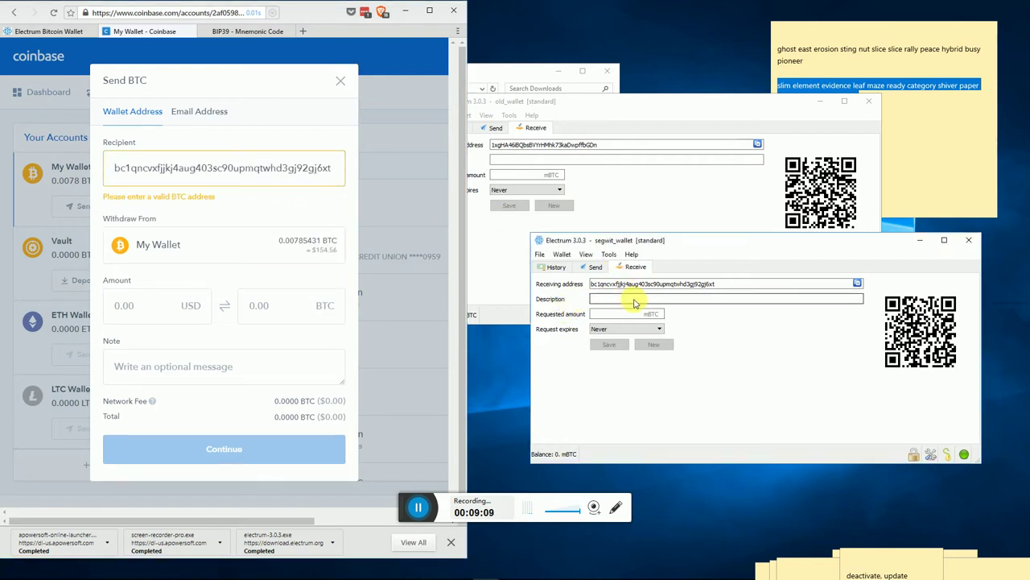
Examine the validation message under the Recipient field and the bc1 prefix of the segwit_wallet address.
left_click(153, 216)
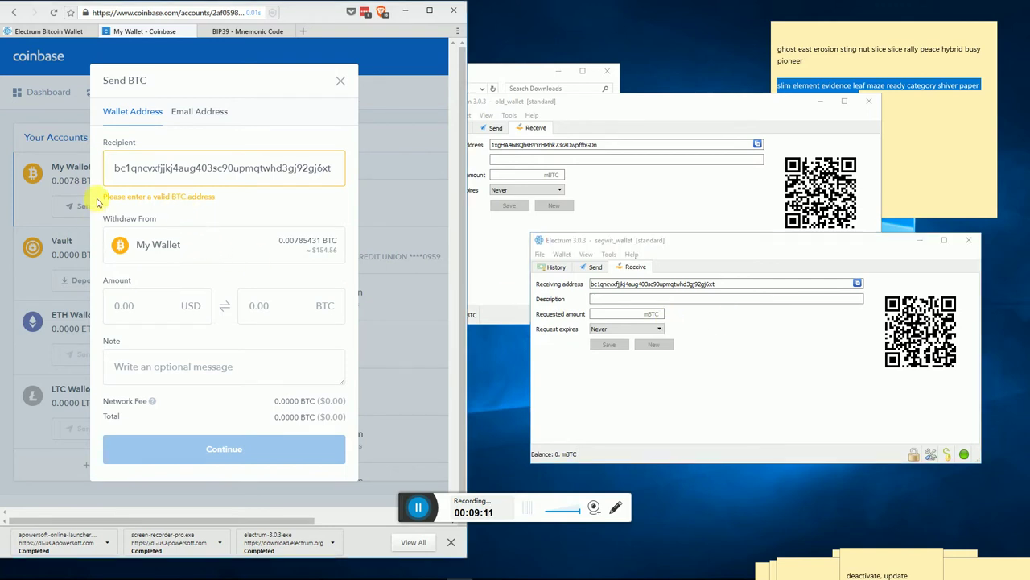
left_click_drag(96, 198, 242, 201)
left_click(241, 201)
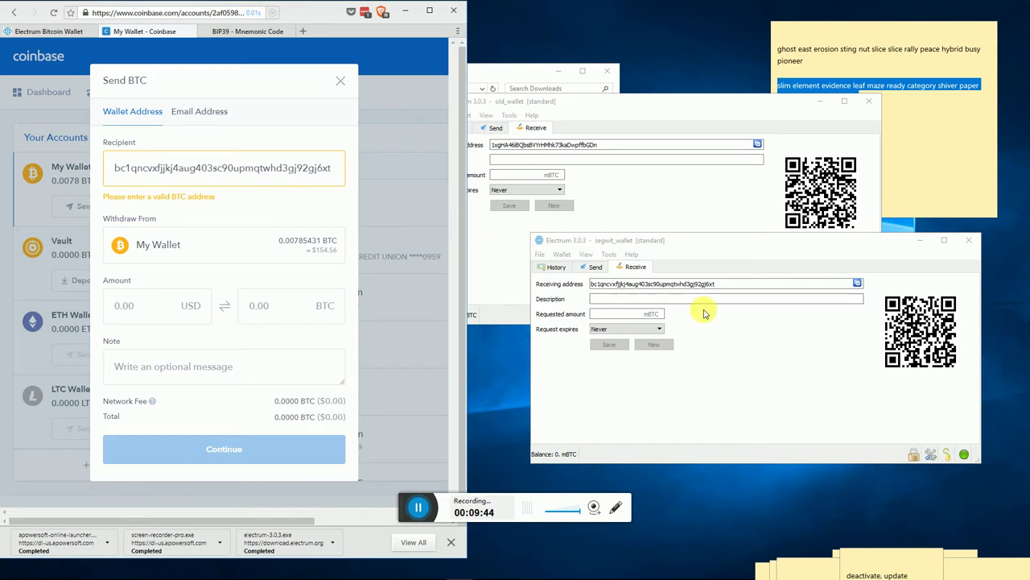
left_click_drag(602, 285, 584, 286)
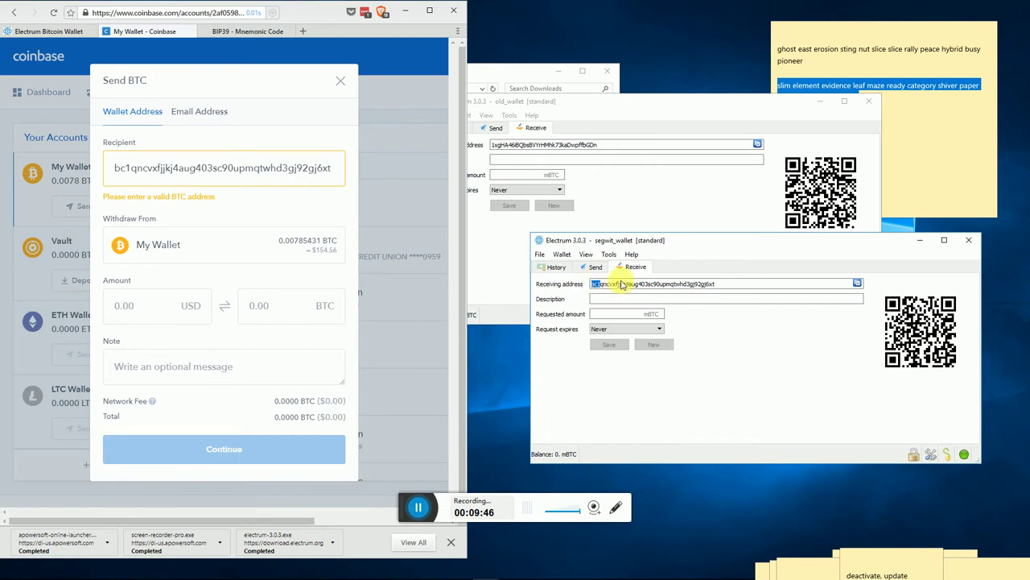
left_click(204, 198)
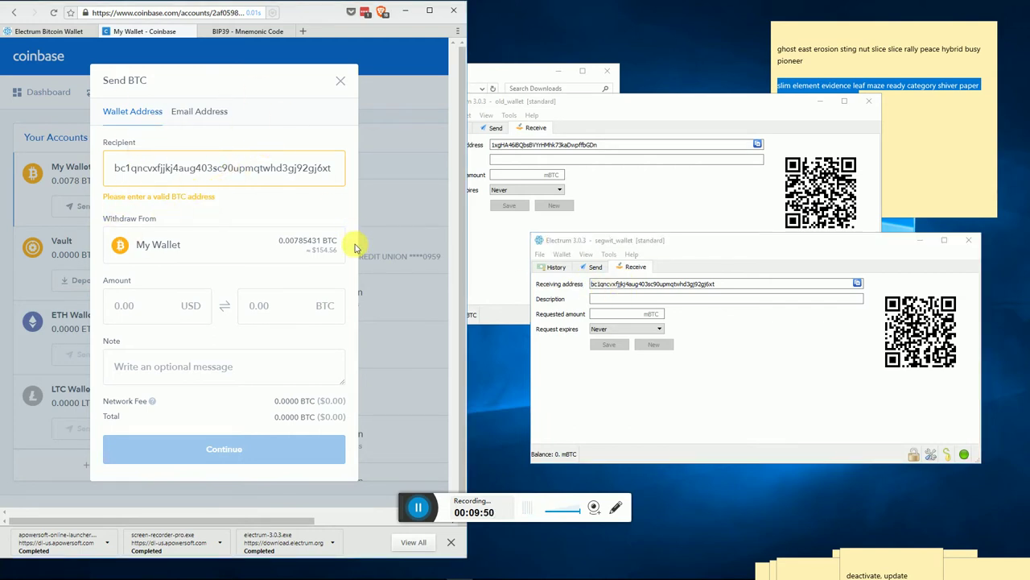
Copy the old_wallet receiving address and paste it over the recipient address in Coinbase's Send BTC form.
left_click(660, 193)
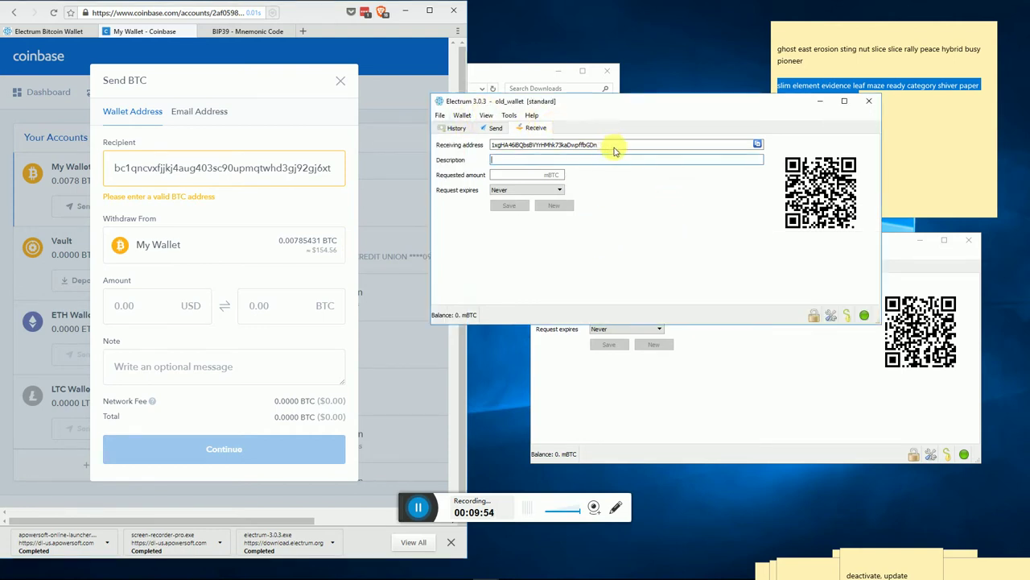
left_click(255, 99)
left_click(336, 174)
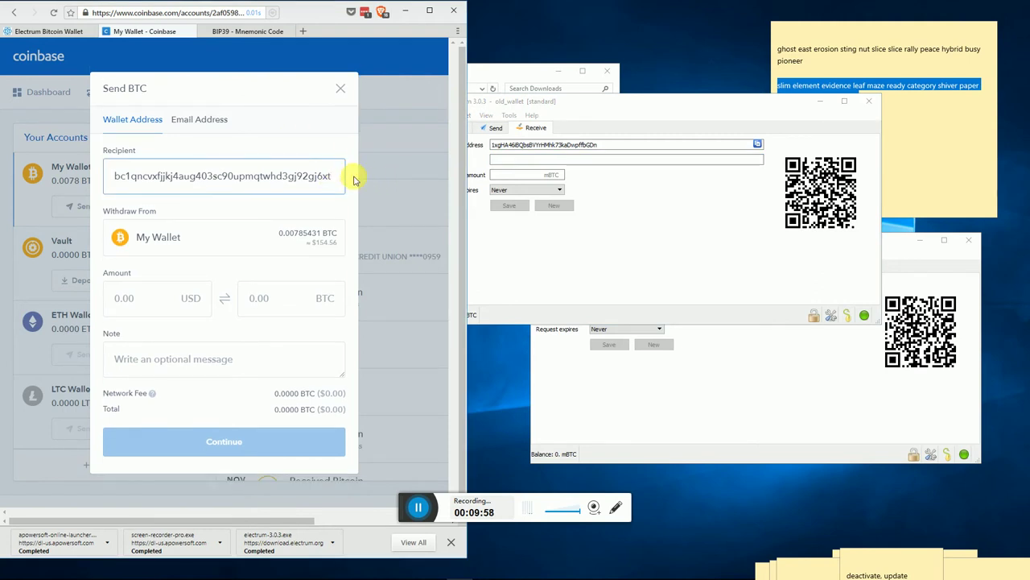
key("ctrl+a")
key("ctrl+v")
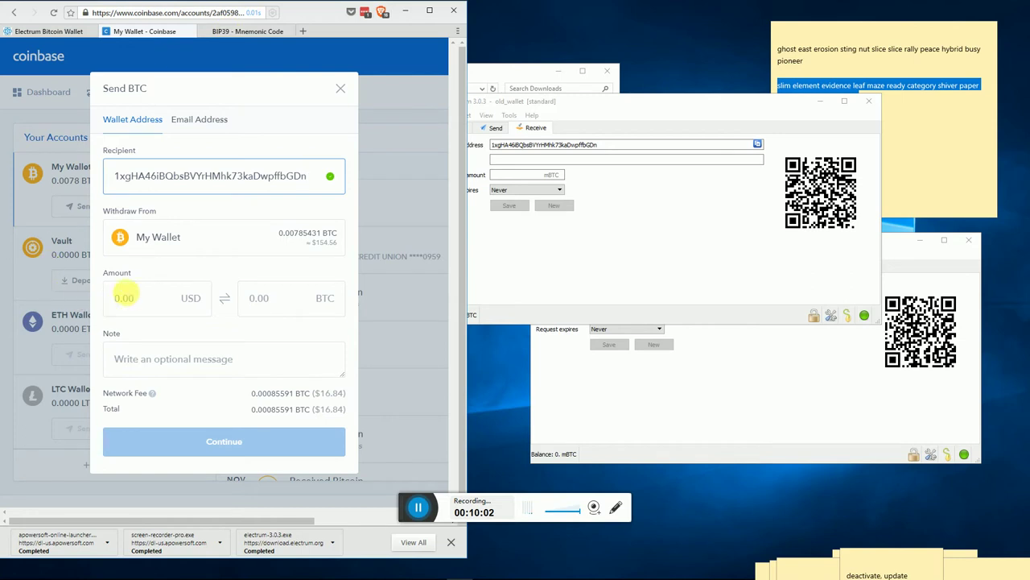
Set the Send BTC amount to 40 USD and check the network fee.
left_click(125, 299)
type("40")
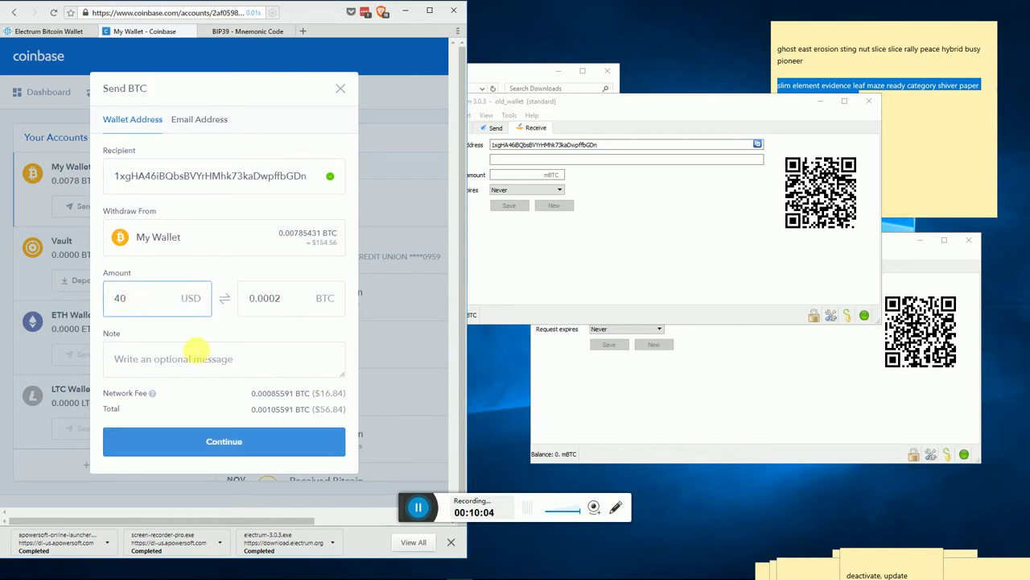
double_click(330, 392)
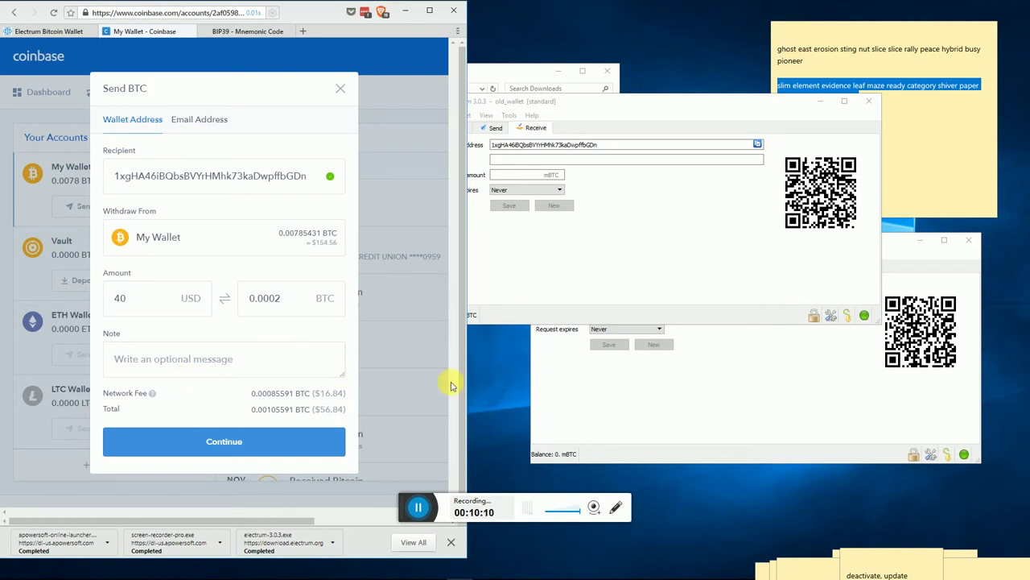
Compare the receiving addresses shown in the old_wallet and segwit_wallet windows.
left_click(598, 414)
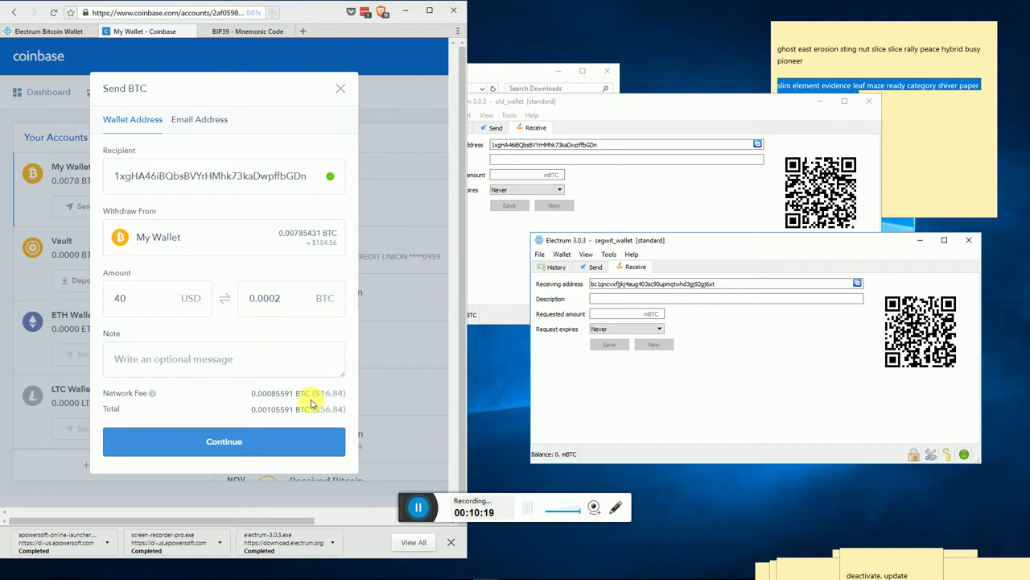
left_click(507, 297)
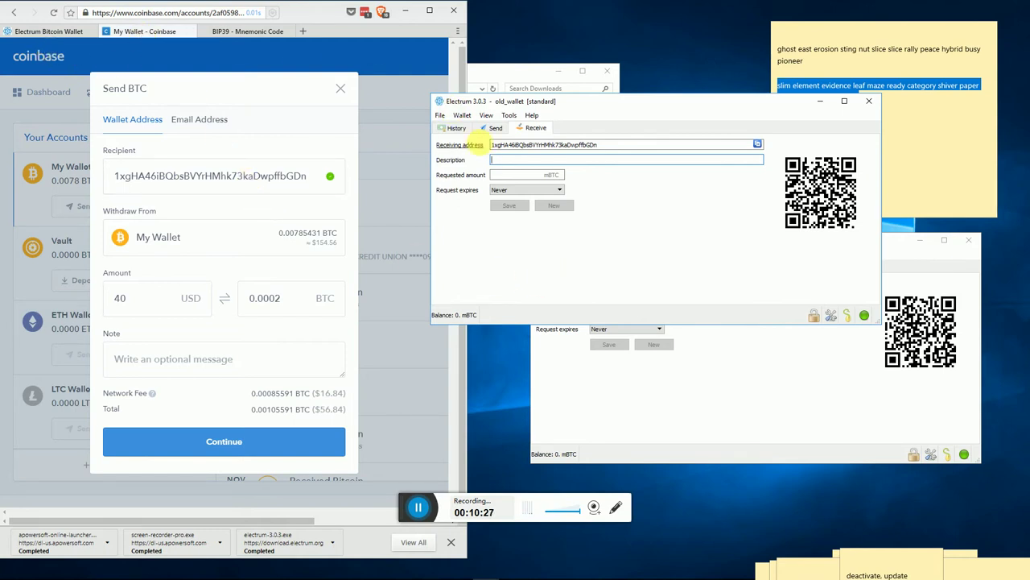
left_click(616, 394)
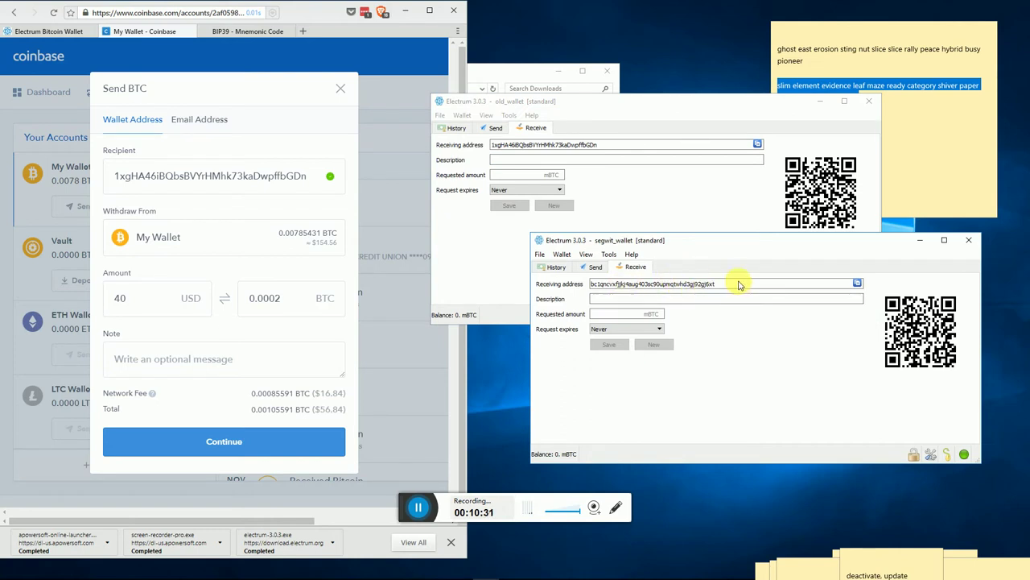
left_click(723, 213)
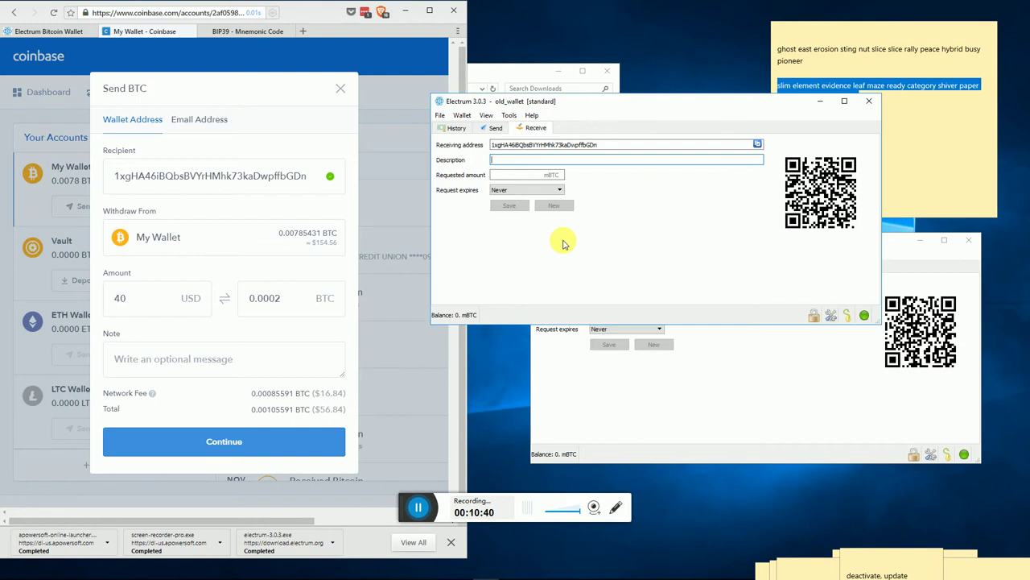
left_click(691, 407)
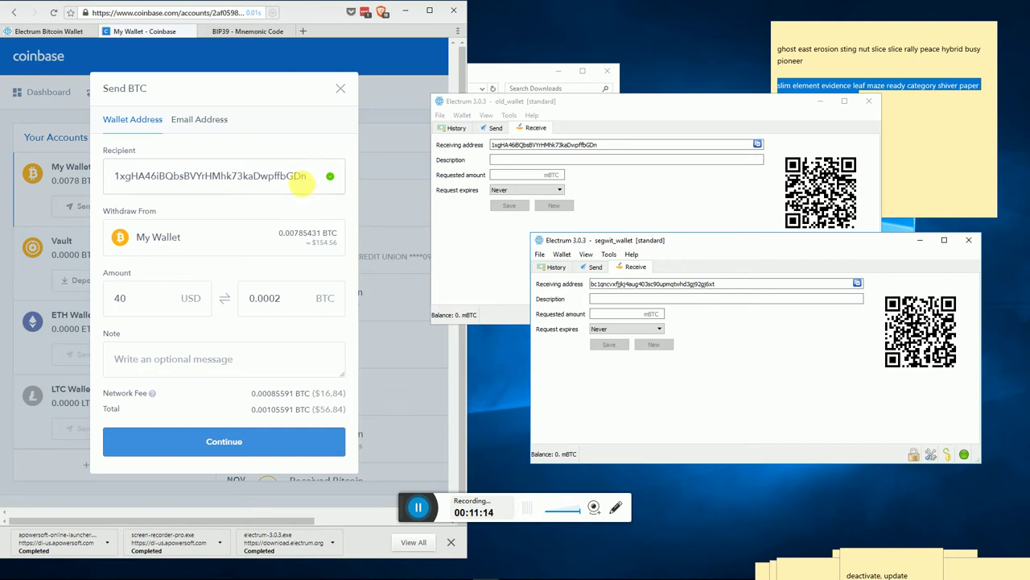
Clear the recipient address in the Send BTC form.
left_click(313, 184)
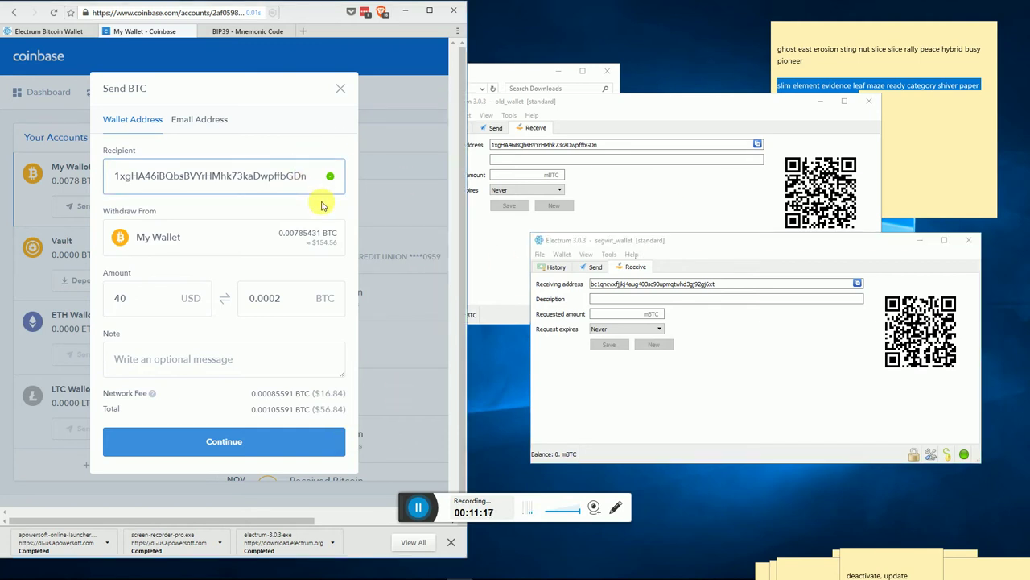
key("ctrl+a")
key("BackSpace")
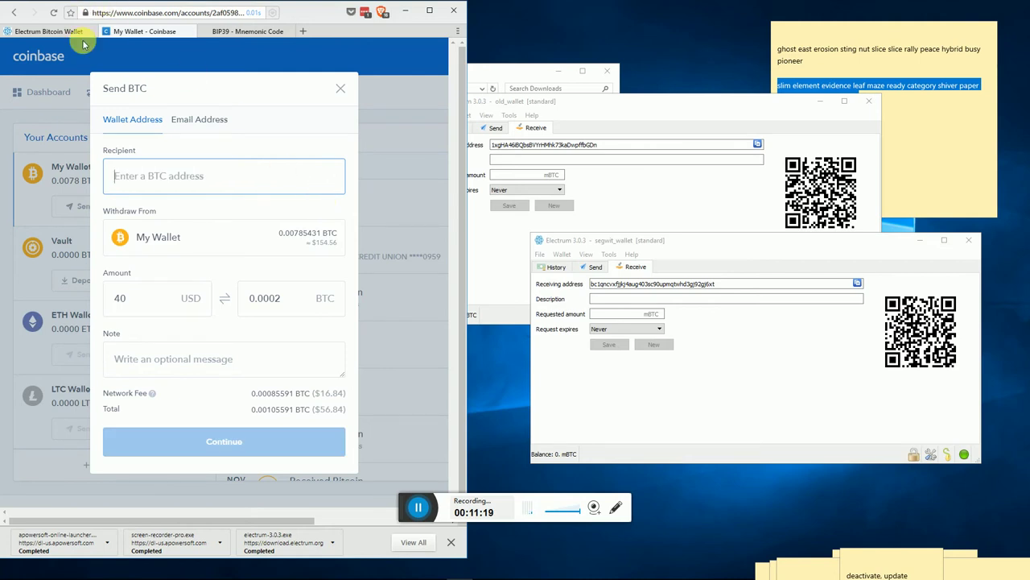
Open the Mnemonic Code Converter page, move the old_wallet window aside and bring the seed sticky note to the front.
left_click(246, 29)
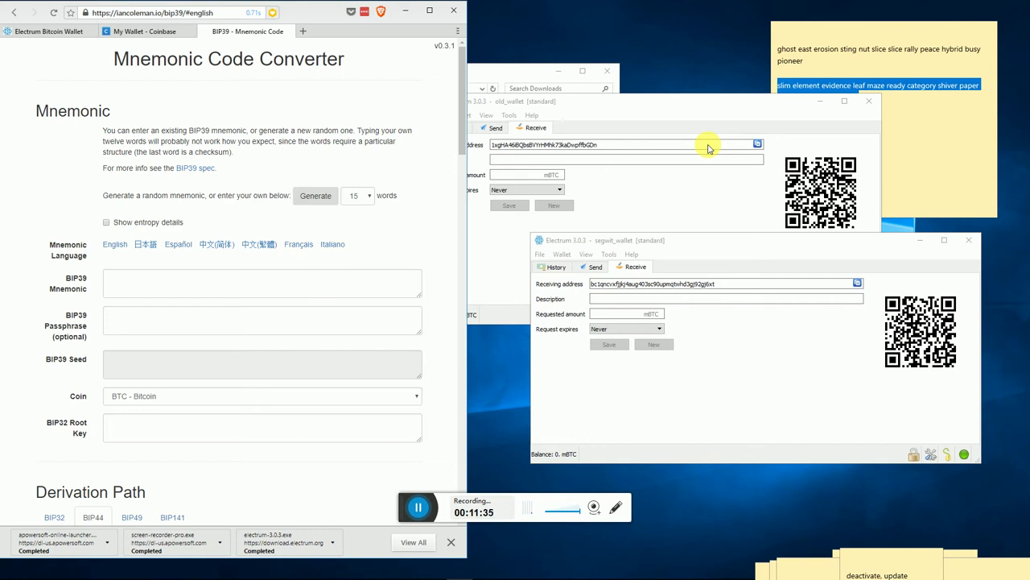
left_click_drag(651, 97, 719, 93)
left_click(660, 419)
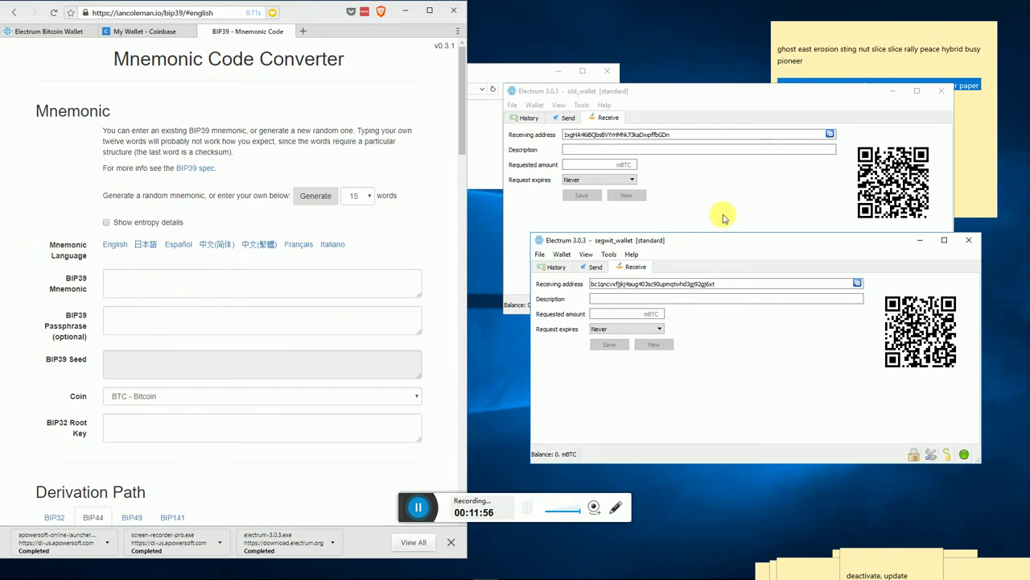
left_click(907, 73)
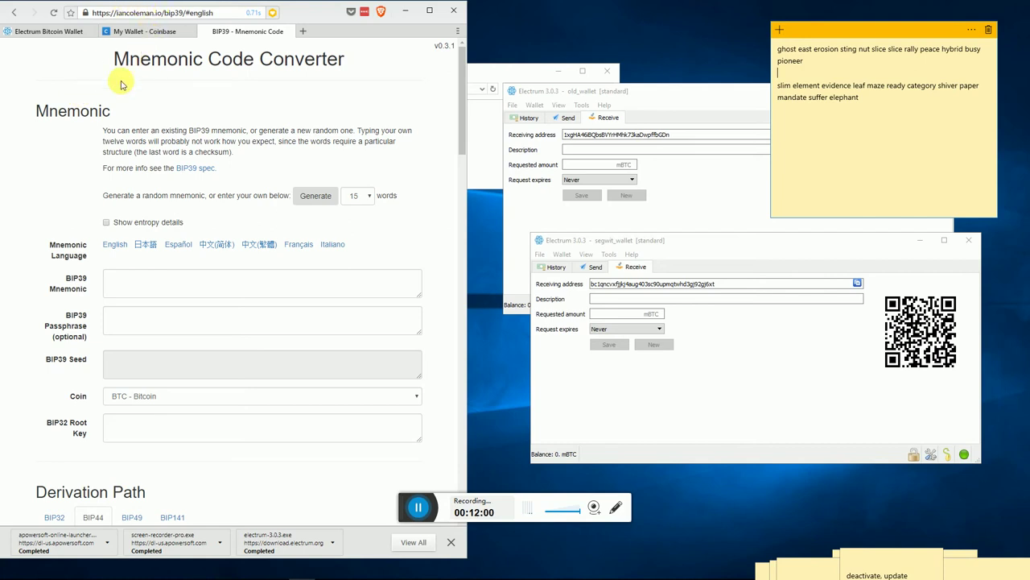
Switch the mnemonic language to Español to generate a Spanish BIP39 mnemonic.
left_click(138, 139)
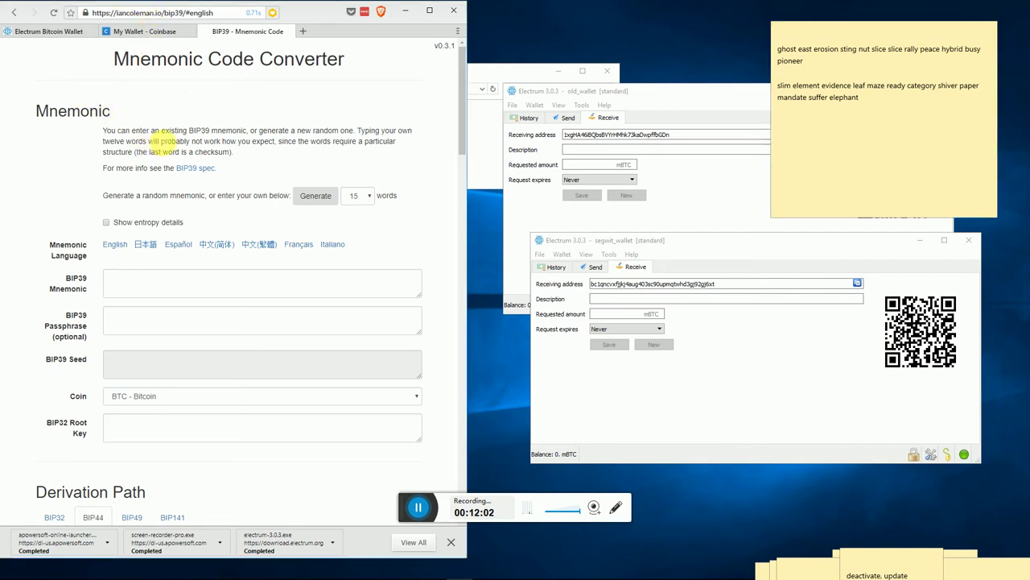
left_click(178, 244)
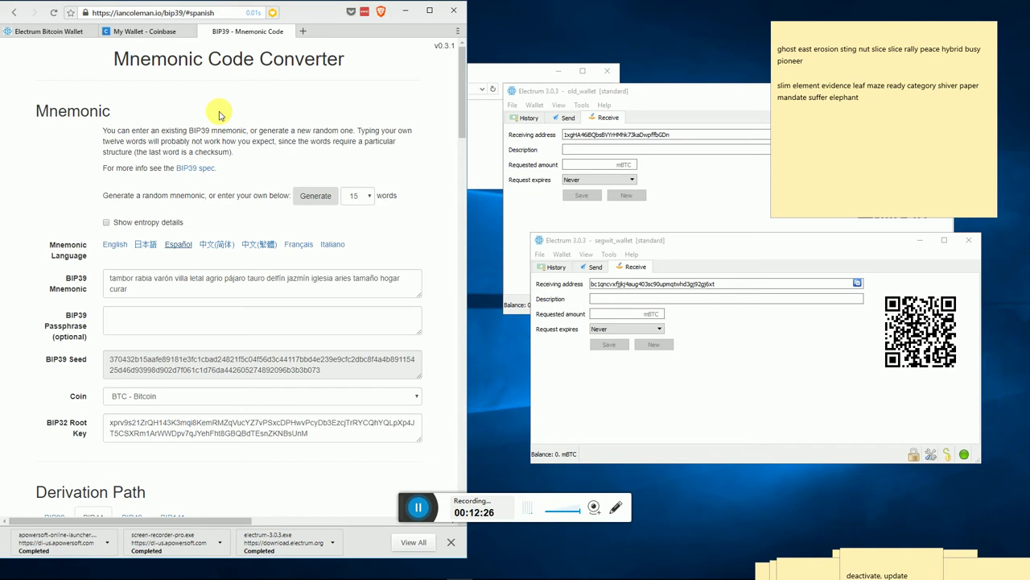
left_click(91, 568)
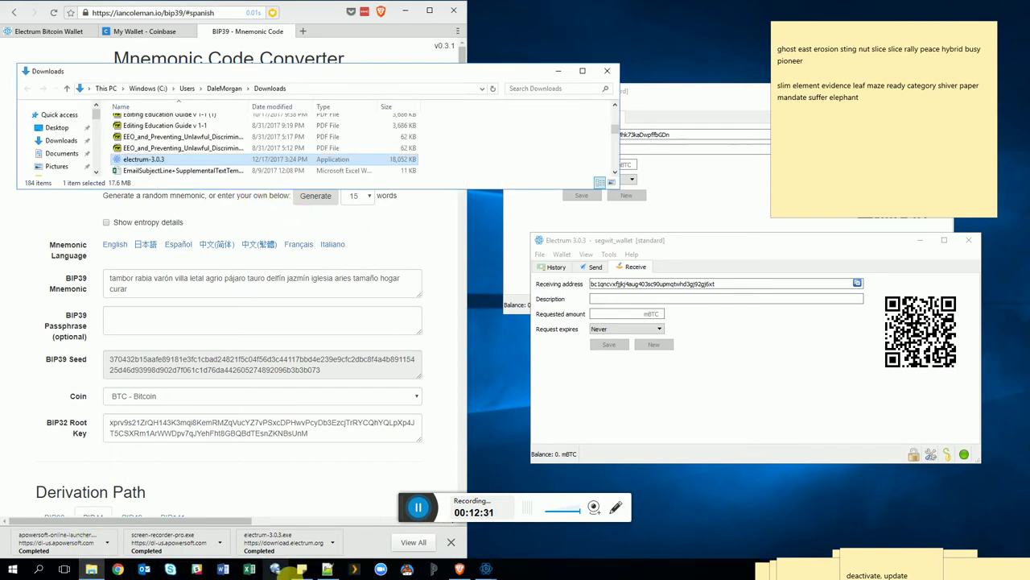
left_click(346, 491)
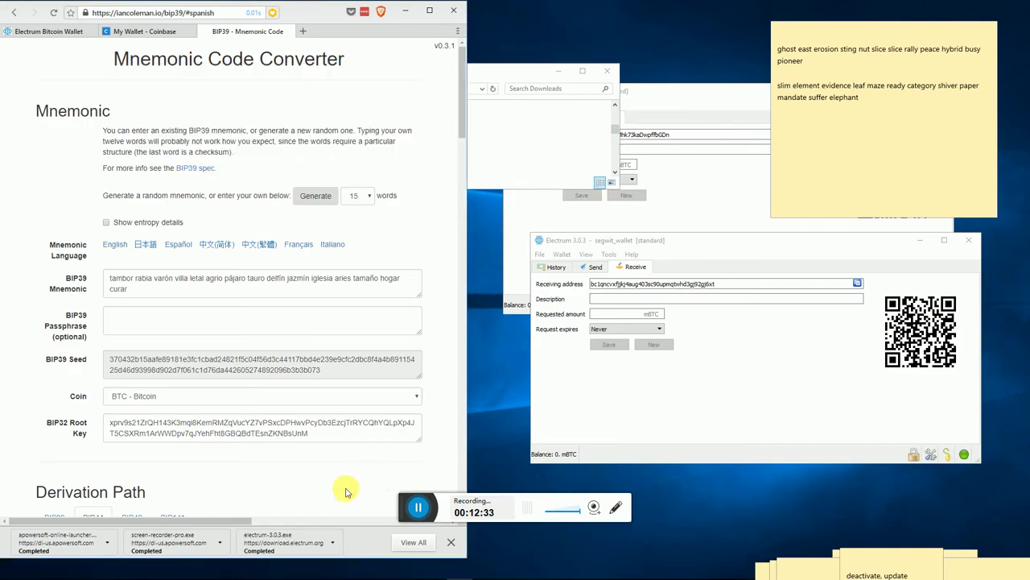
key("super+Tab")
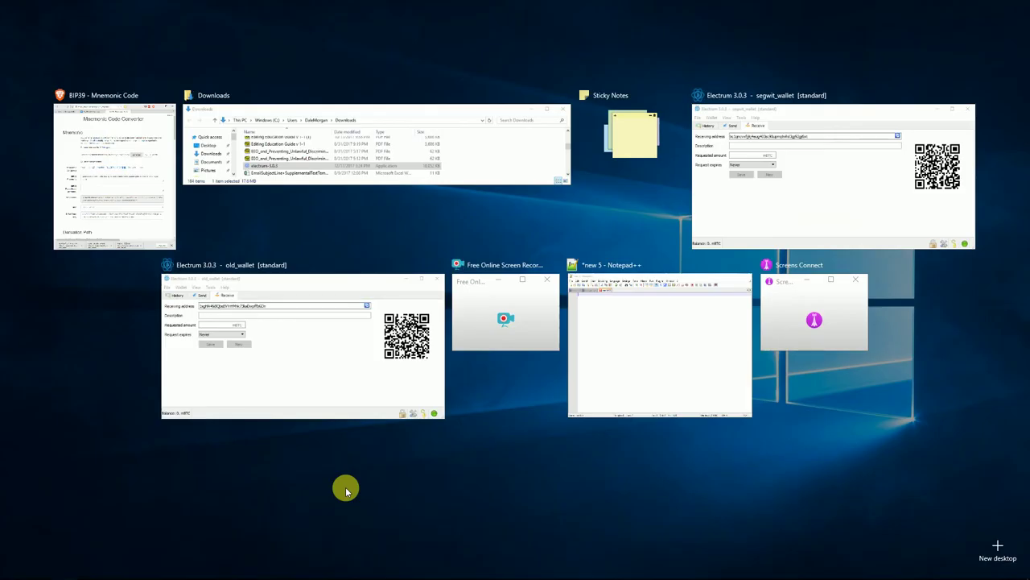
left_click(346, 487)
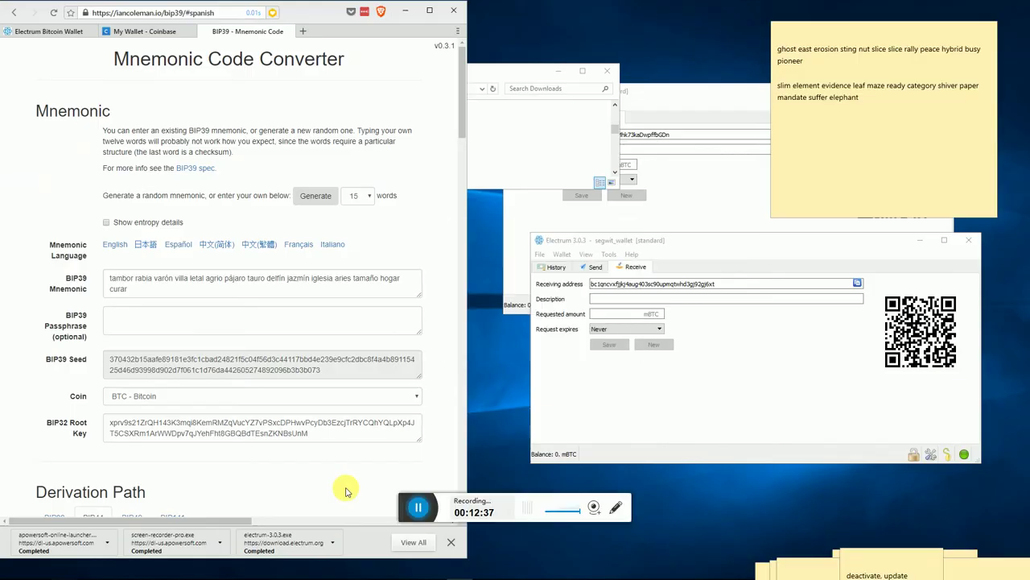
Open the Windows adapter settings from the Network and Sharing Center and disable the Ethernet connection.
mouse_move(45, 574)
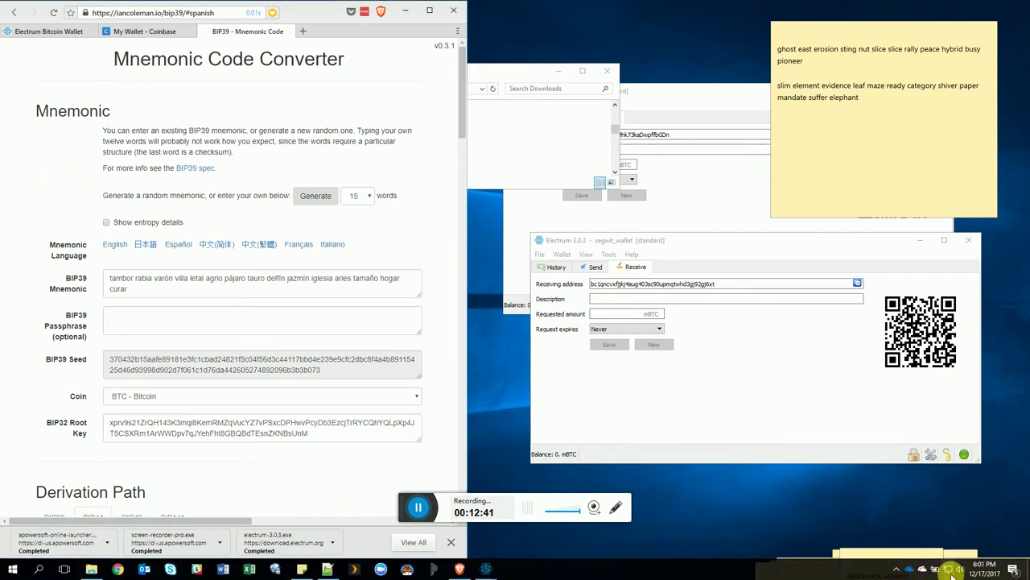
right_click(922, 569)
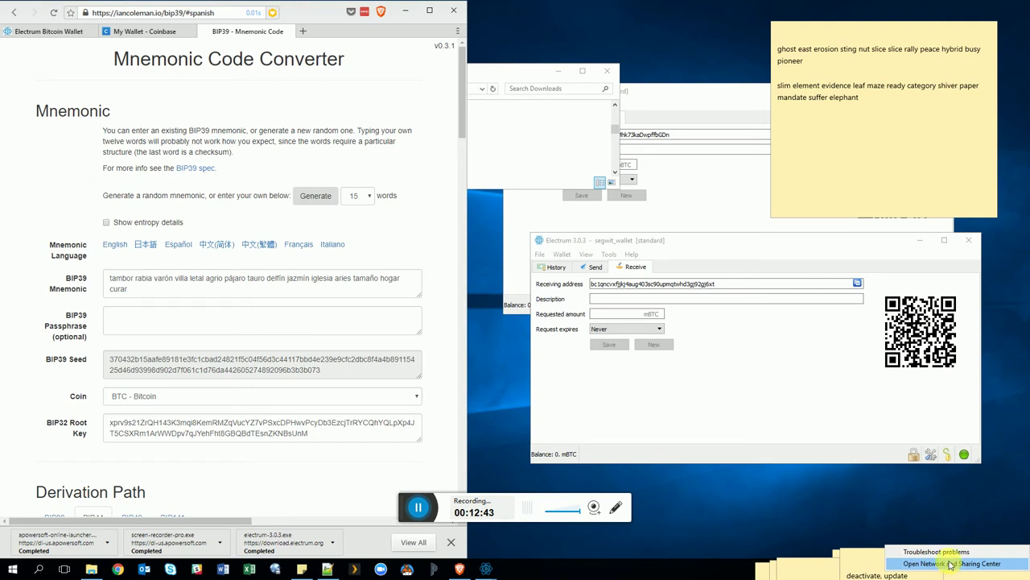
left_click(951, 563)
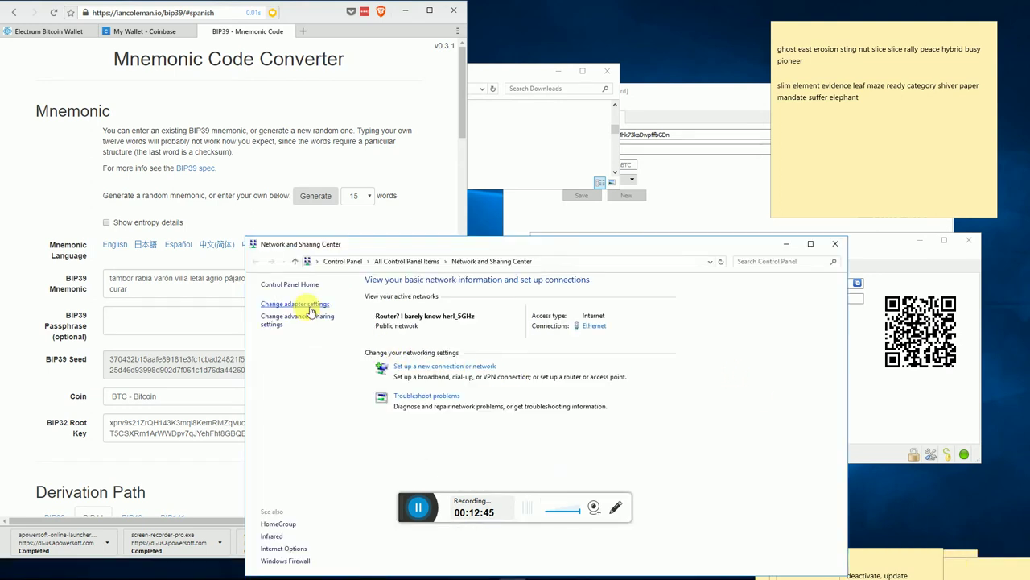
left_click(309, 306)
right_click(452, 312)
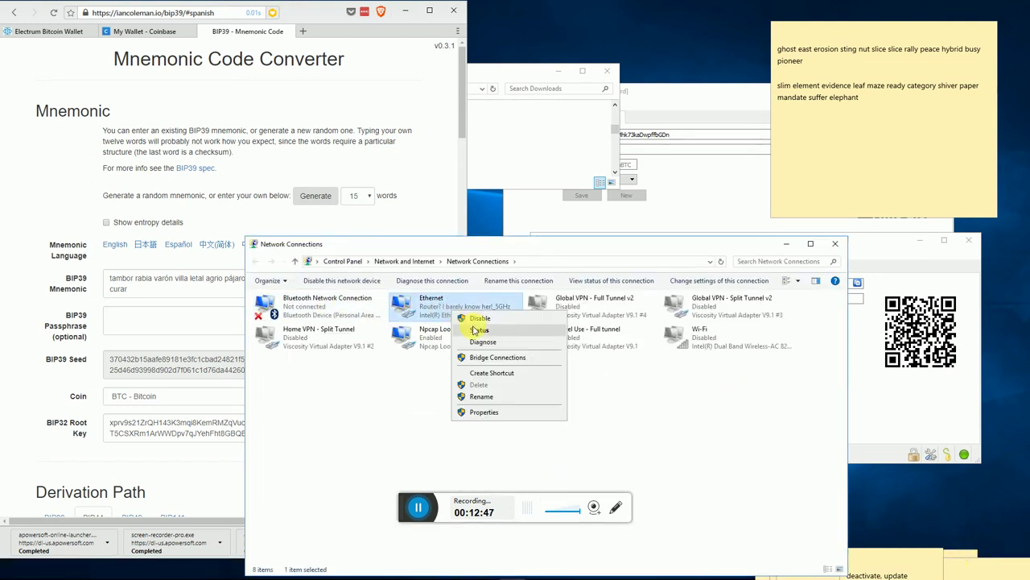
left_click(480, 318)
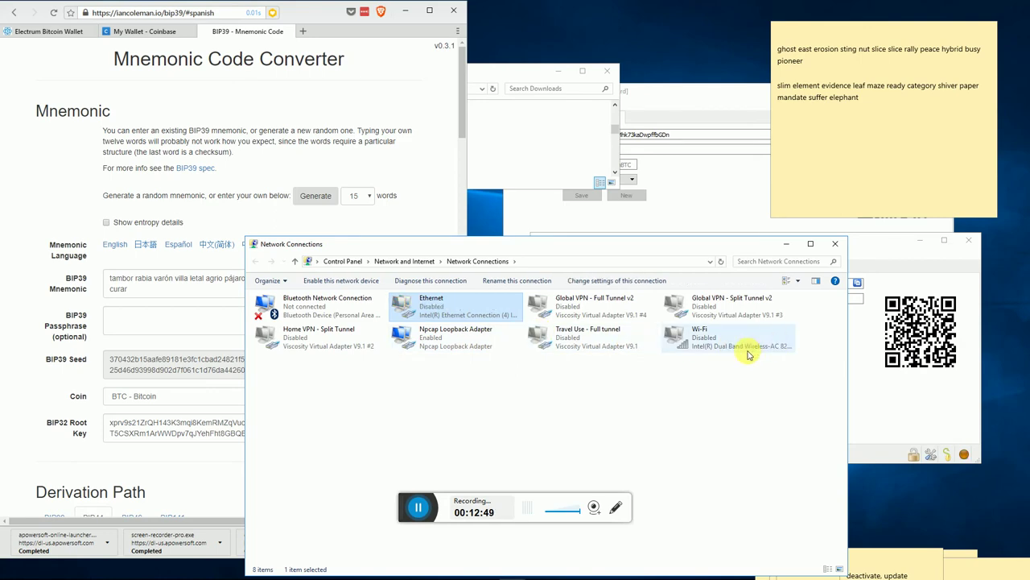
Test the internet connection by loading google.com in a new browser tab.
left_click(303, 31)
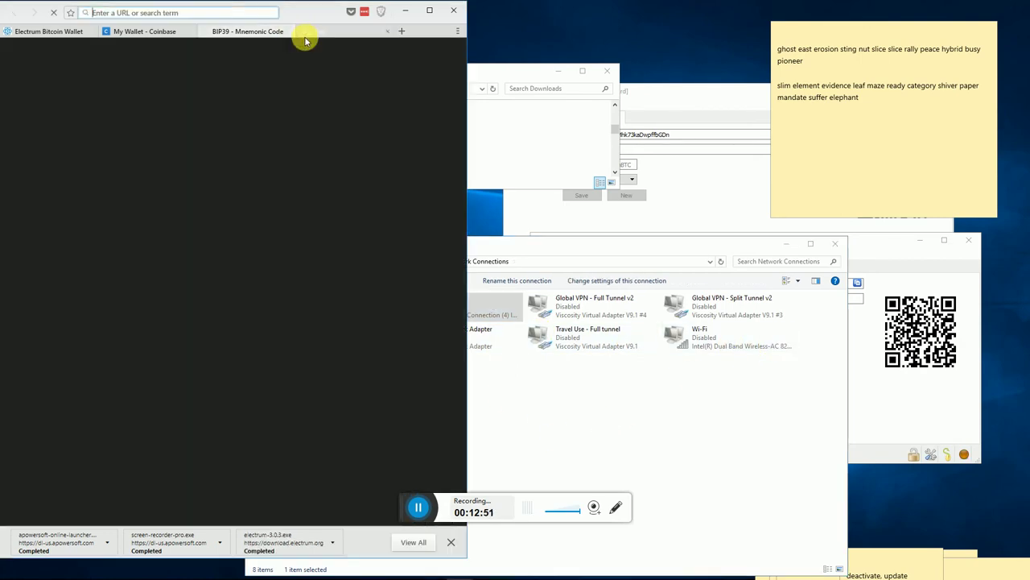
type("googl")
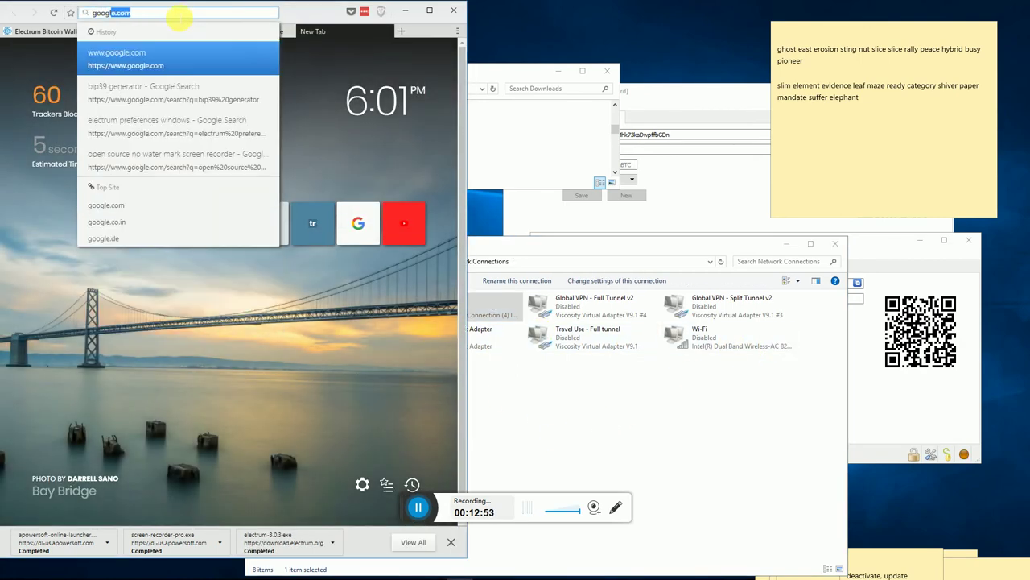
type("e.com")
key("Return")
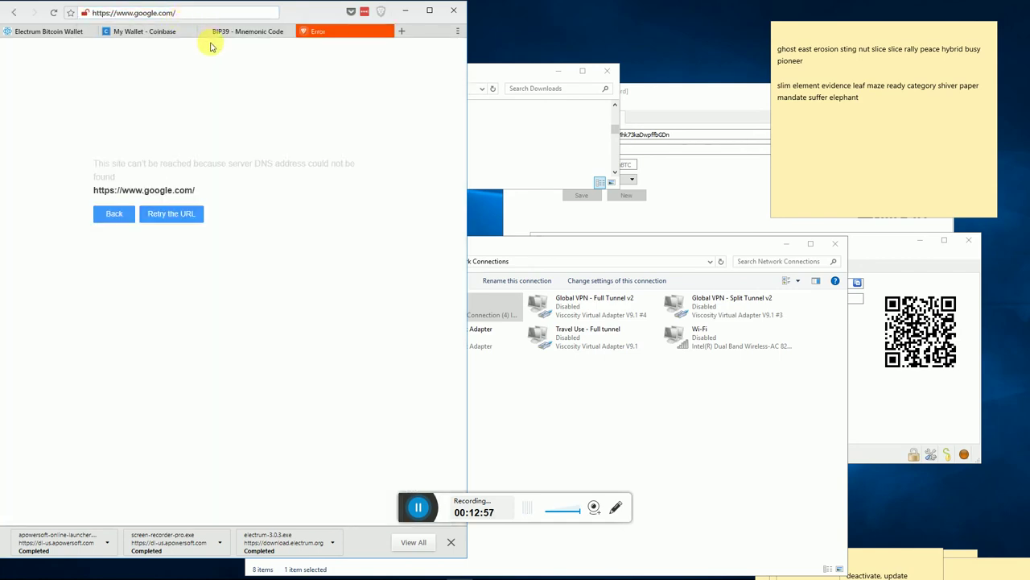
Return to the Mnemonic Code Converter and generate an English BIP39 mnemonic, leaving the passphrase empty.
left_click(241, 33)
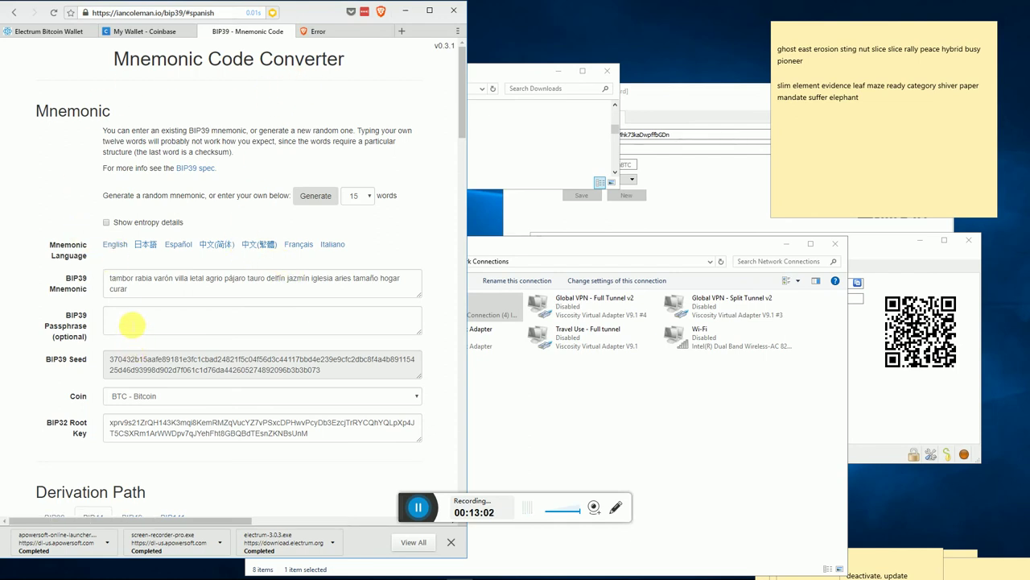
left_click(131, 325)
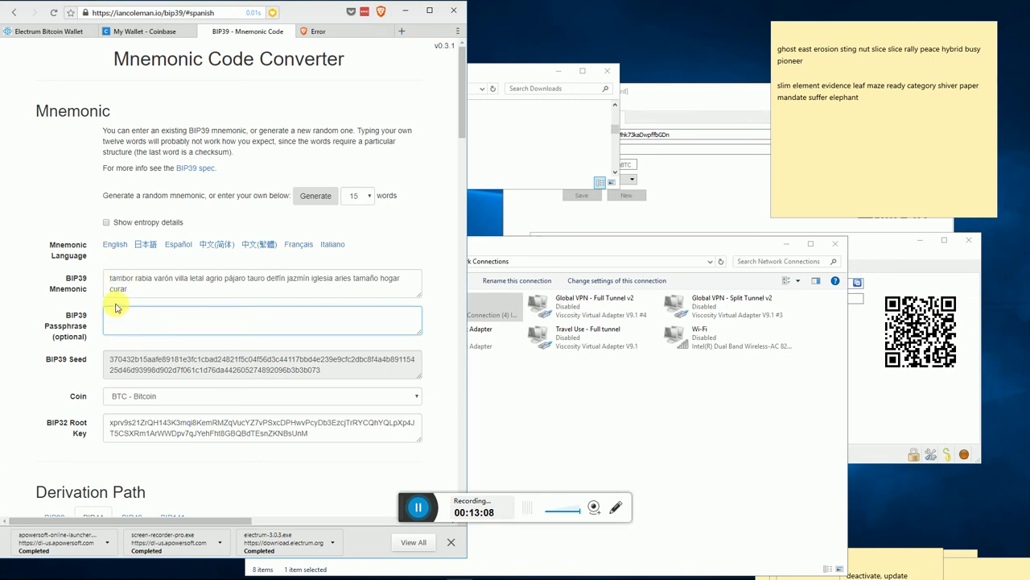
left_click(117, 246)
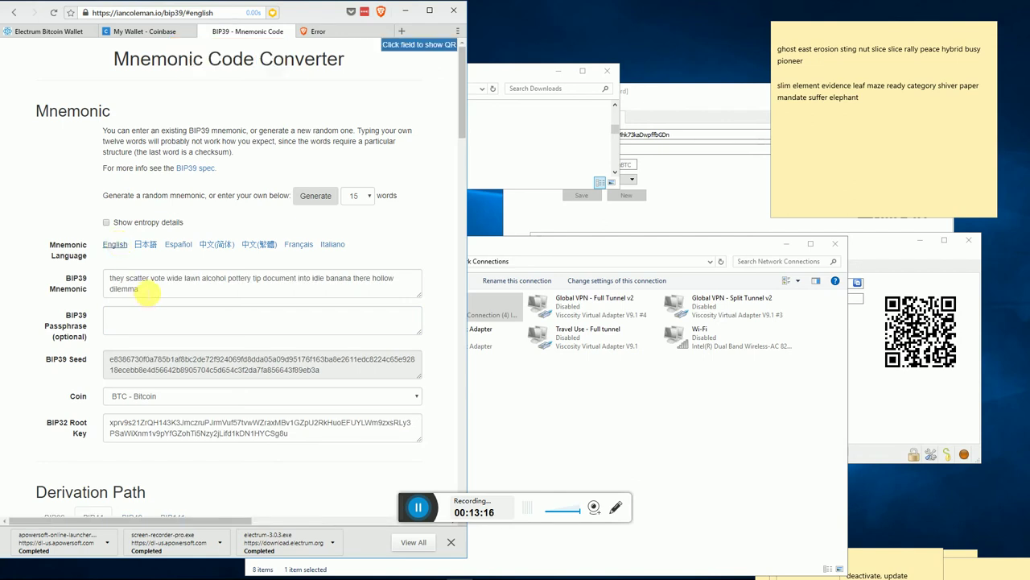
Copy the generated BIP39 mnemonic and paste it into the sticky note as a separate paragraph below the two wallet seeds.
left_click_drag(147, 295, 89, 270)
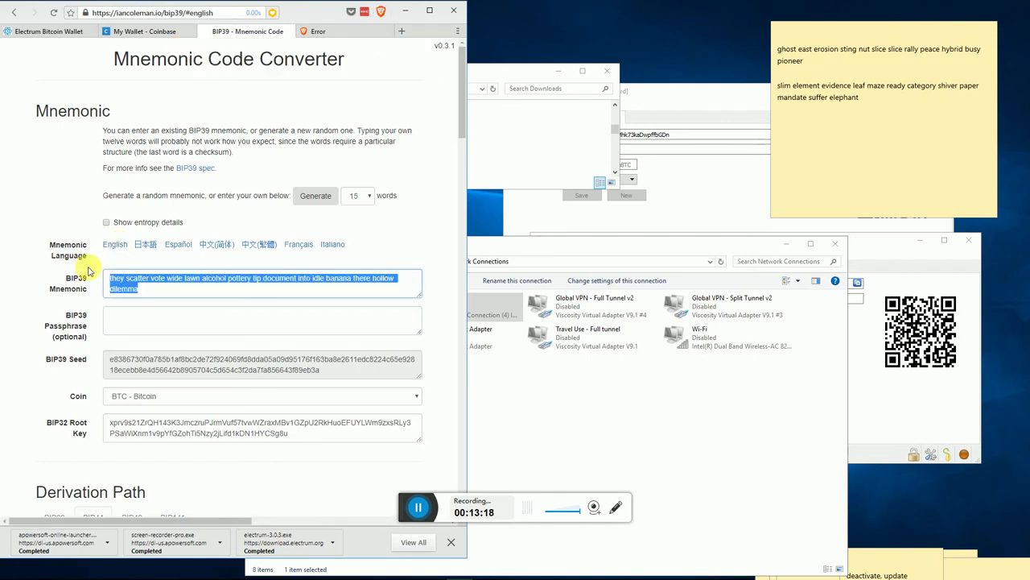
right_click(121, 288)
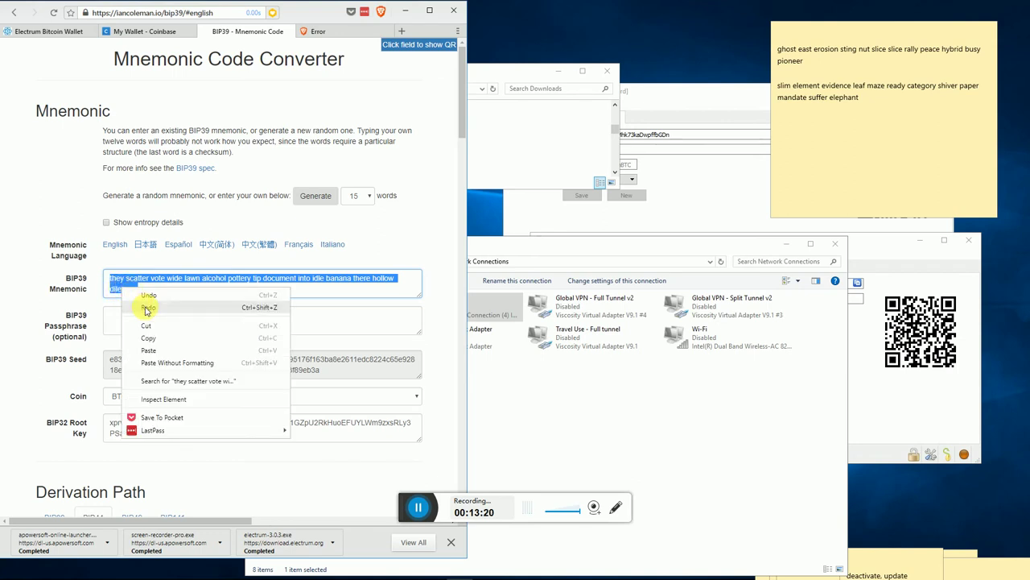
left_click(148, 337)
left_click(925, 141)
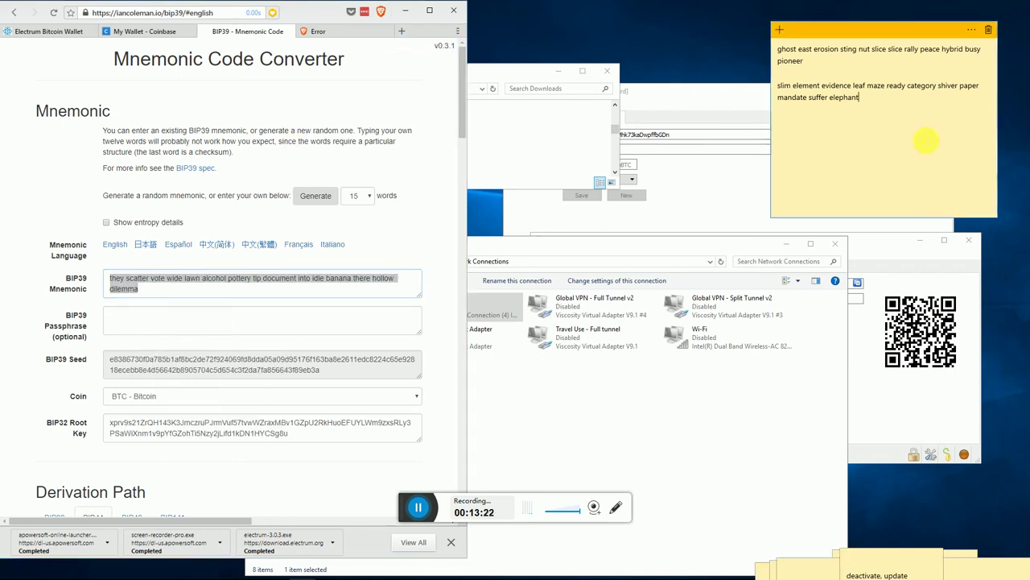
key("Return")
key("Return")
key("ctrl+v")
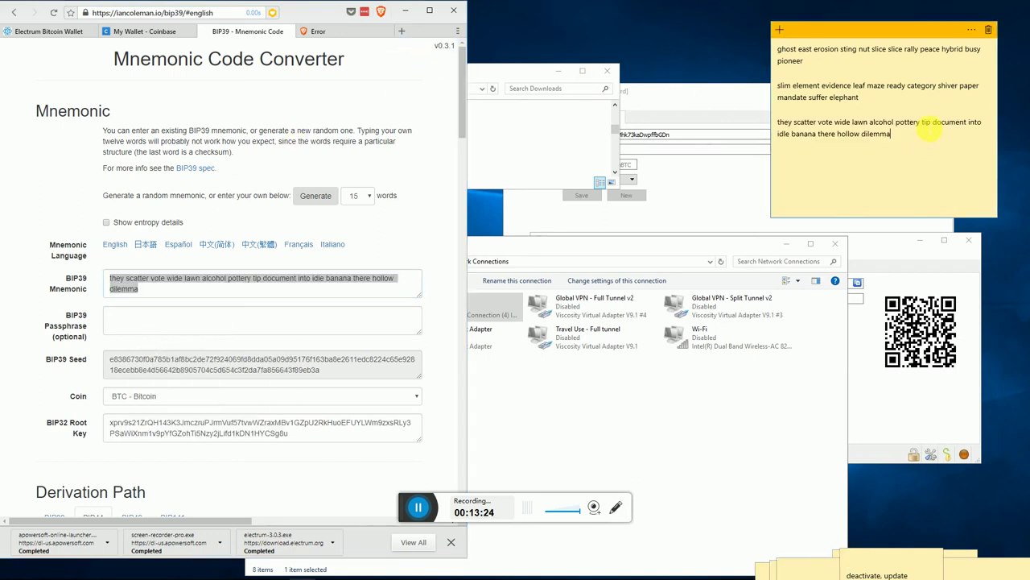
Re-enable the Ethernet adapter in Network Connections and reload google.com in the browser.
left_click(341, 32)
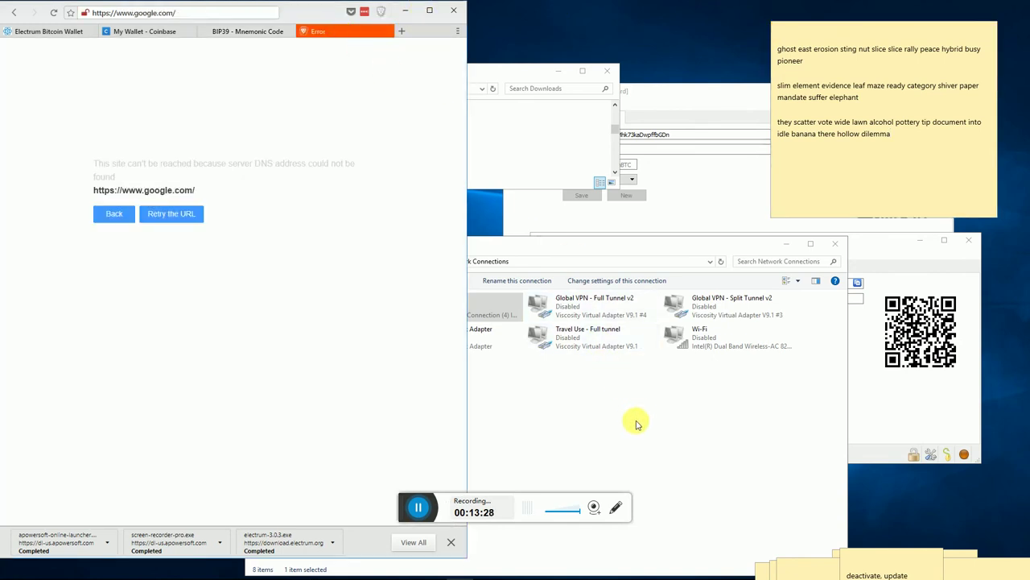
left_click(636, 420)
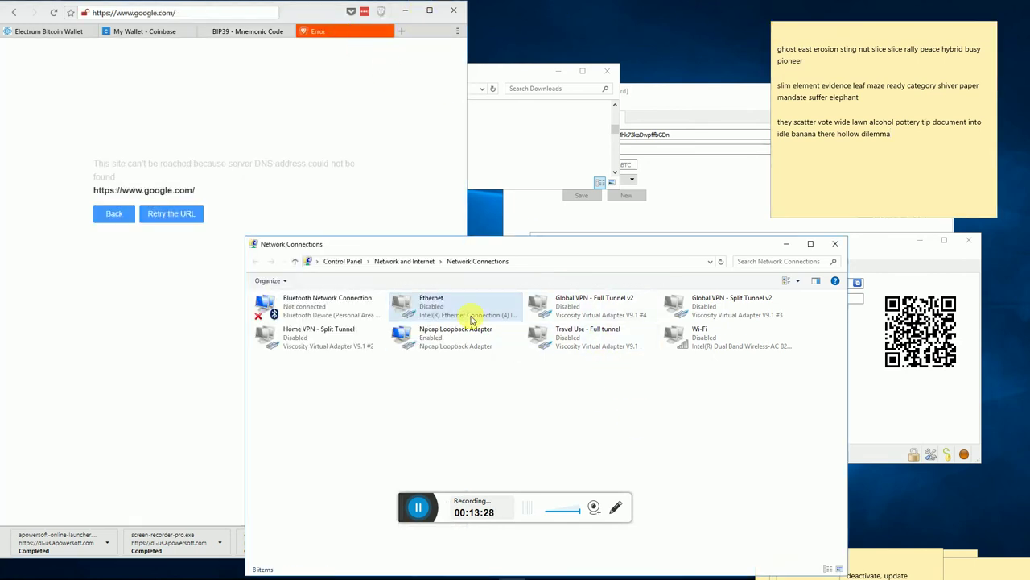
right_click(475, 318)
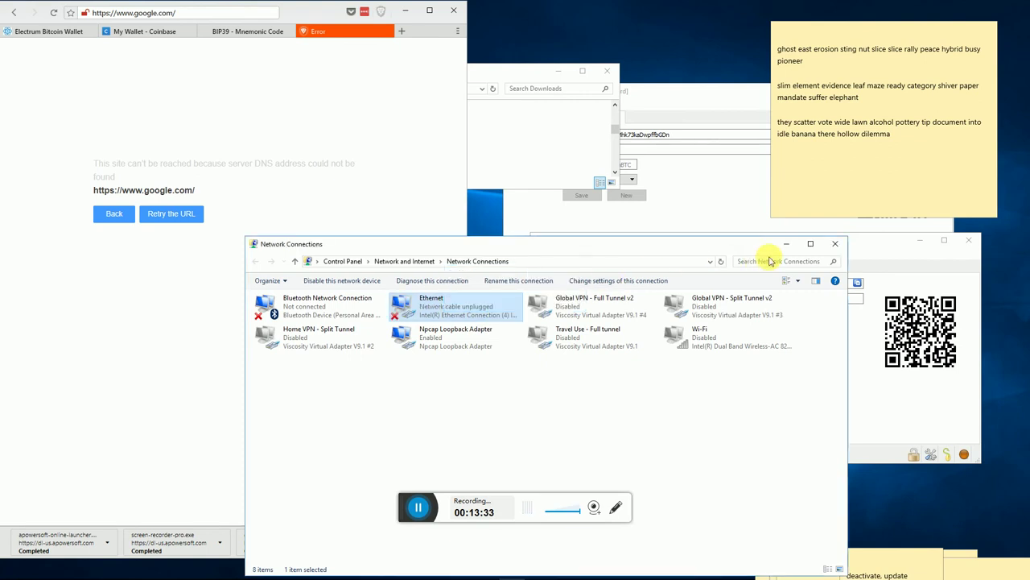
left_click(787, 244)
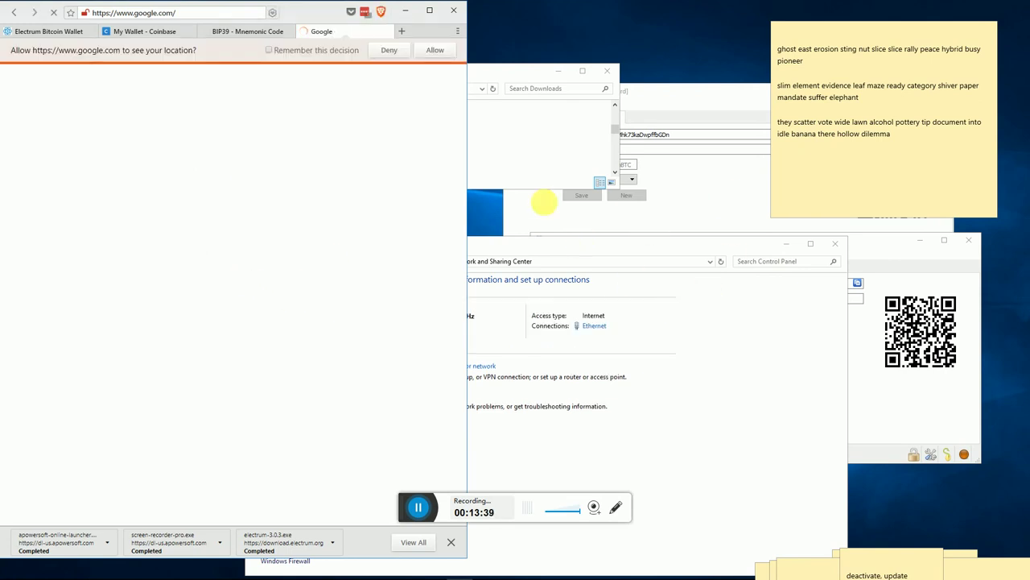
Start a new wallet in Electrum named default_wallet and choose Standard wallet as its type.
left_click(680, 205)
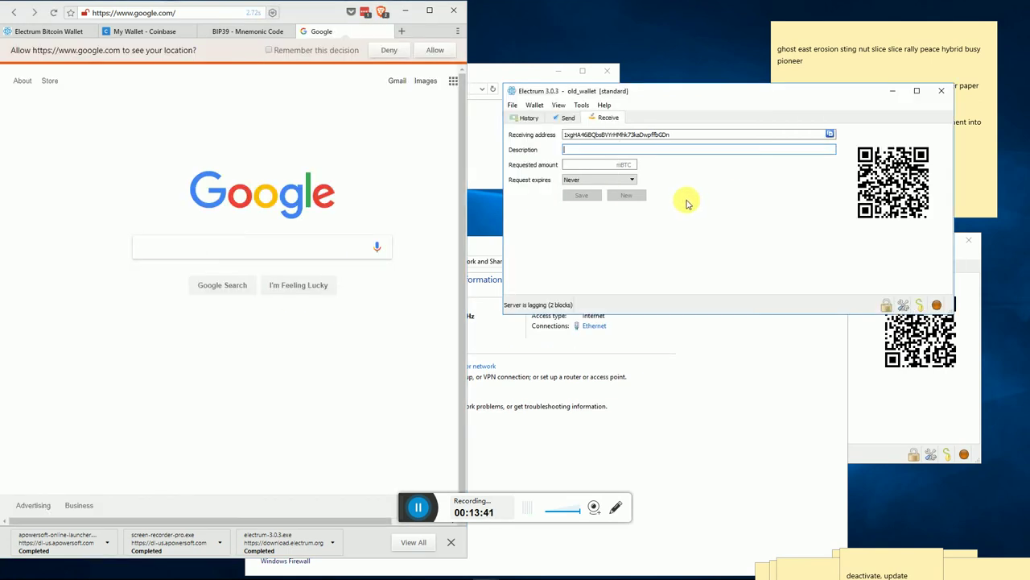
left_click(511, 104)
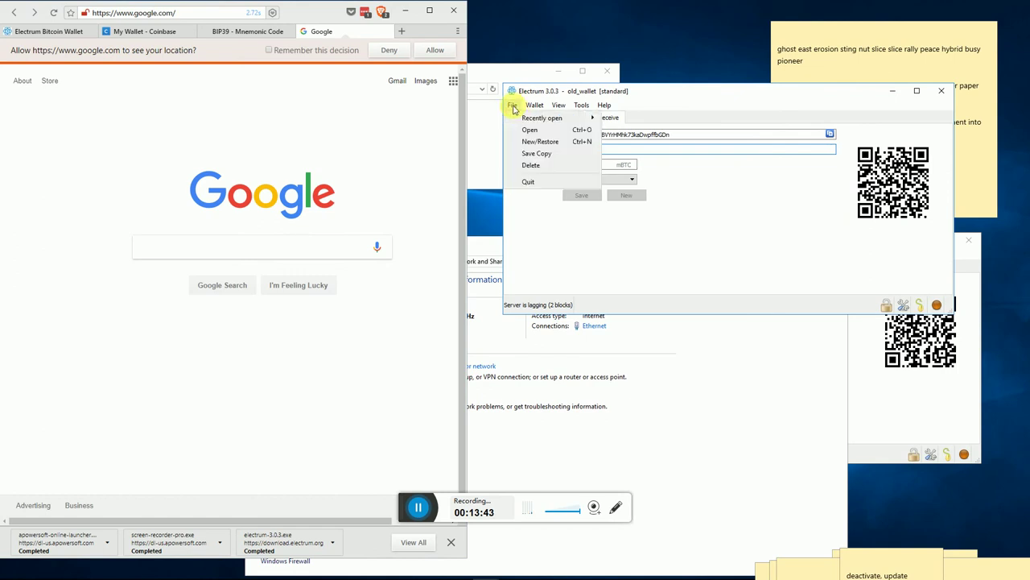
left_click(539, 140)
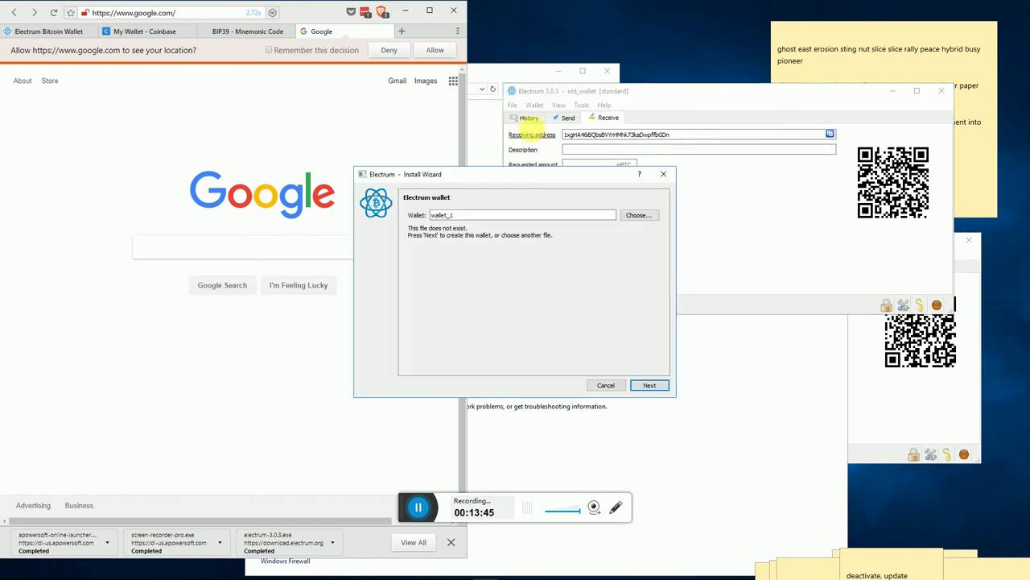
double_click(443, 215)
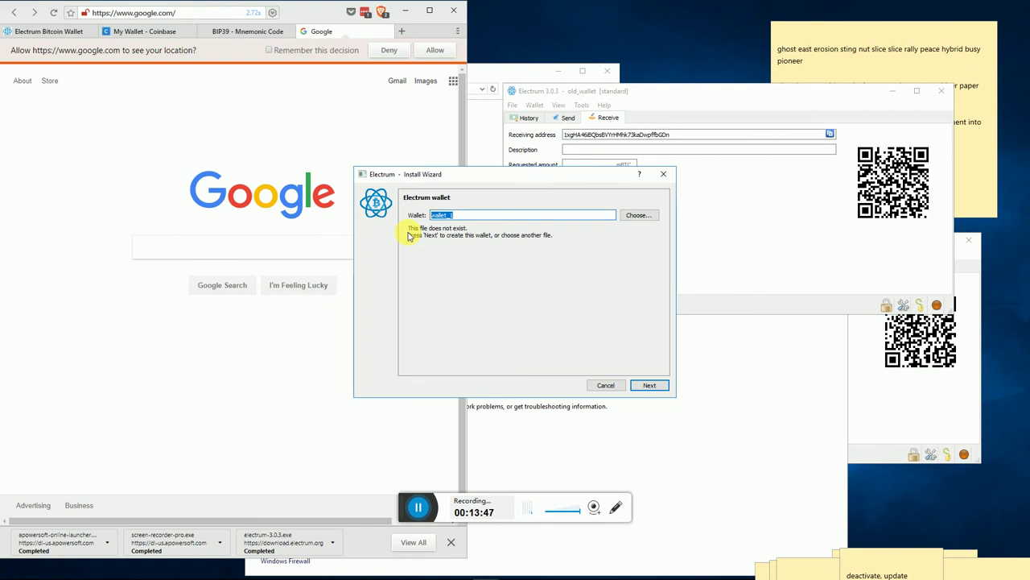
type("default_")
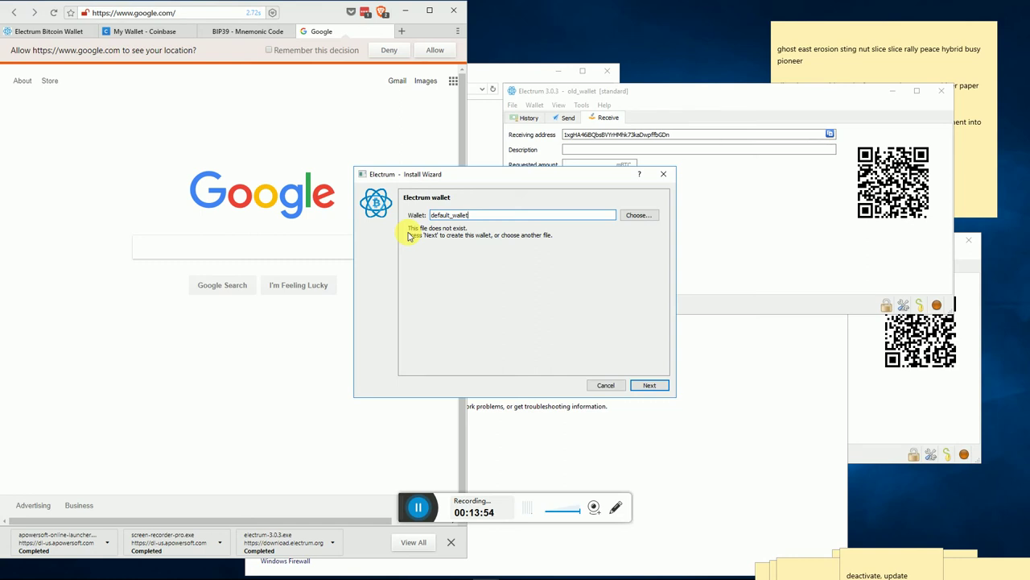
key("Return")
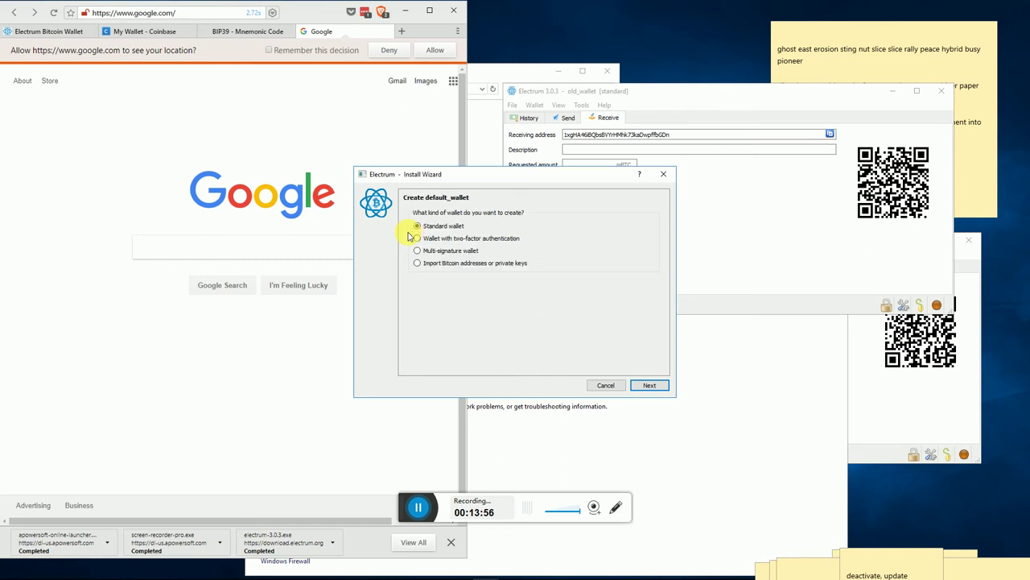
left_click(652, 385)
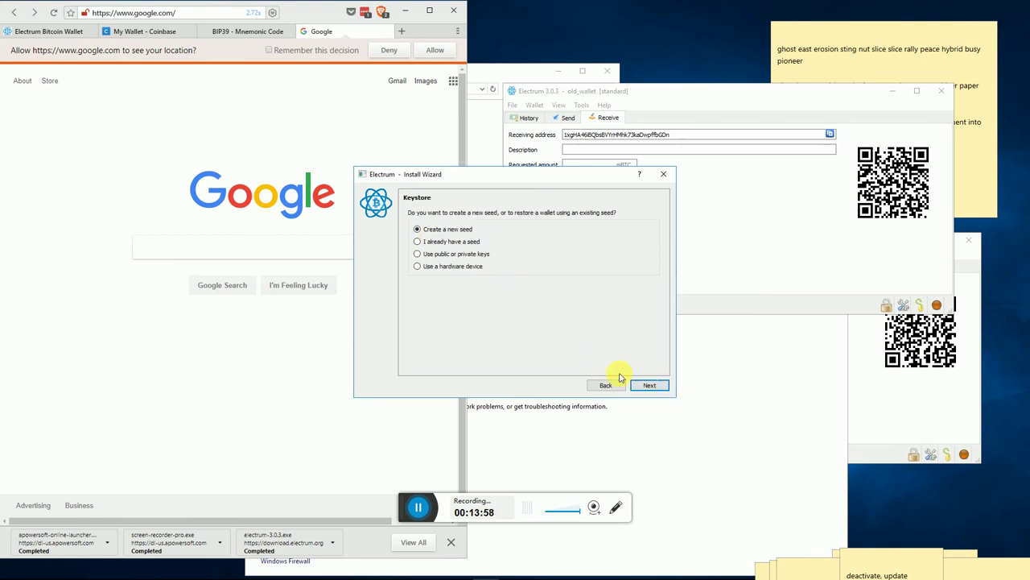
Choose to restore from an existing seed and enable the BIP39 seed option.
left_click(453, 242)
left_click(656, 384)
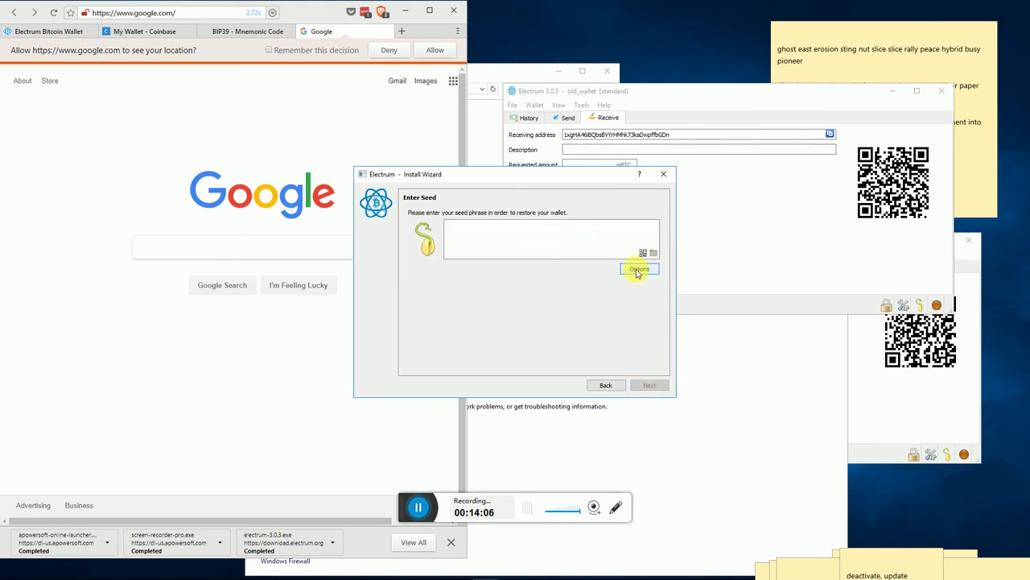
left_click(636, 269)
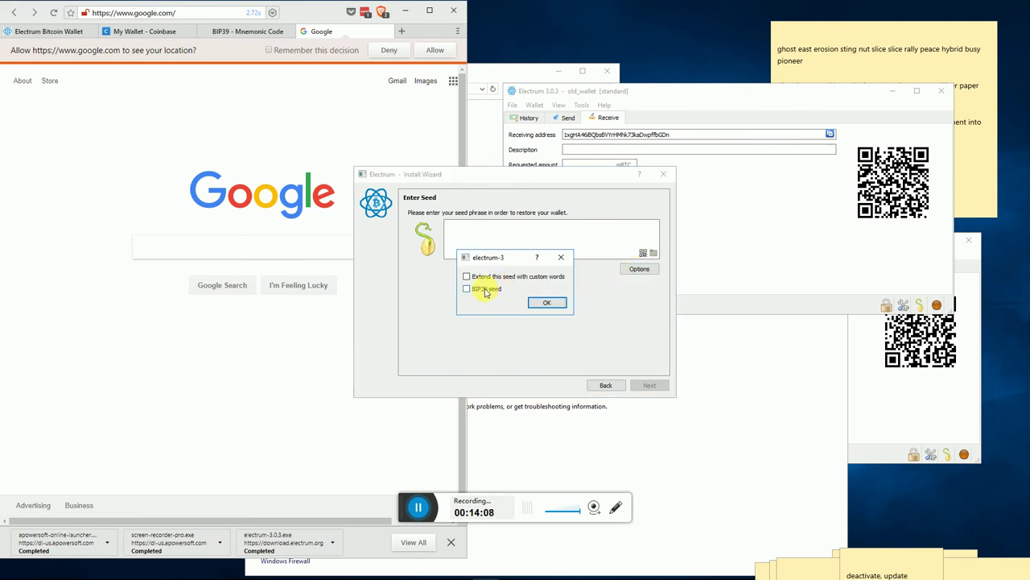
left_click(494, 290)
left_click(545, 302)
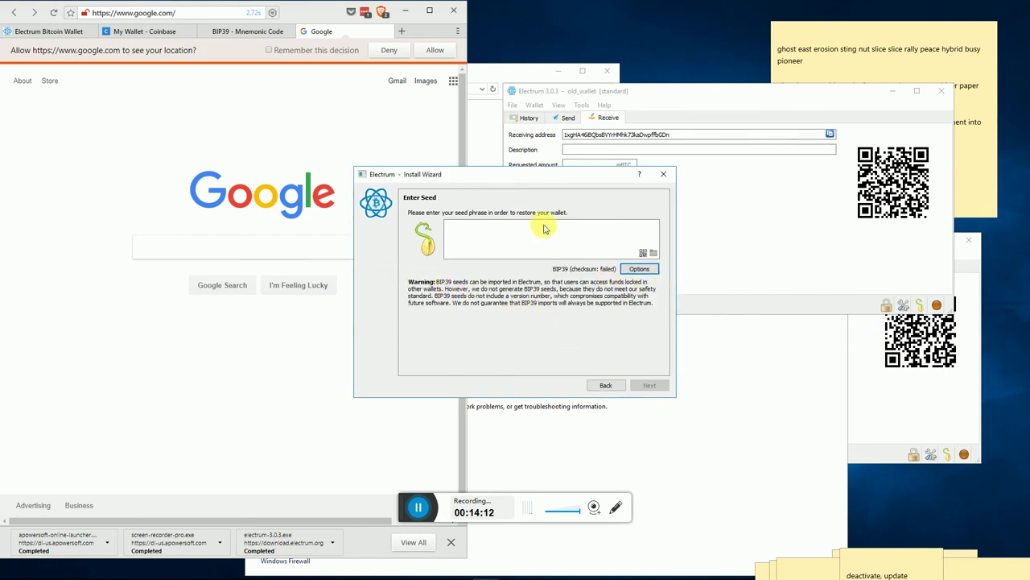
Copy the BIP39 mnemonic from the sticky note into Electrum's seed phrase field and continue to the derivation page.
left_click(964, 181)
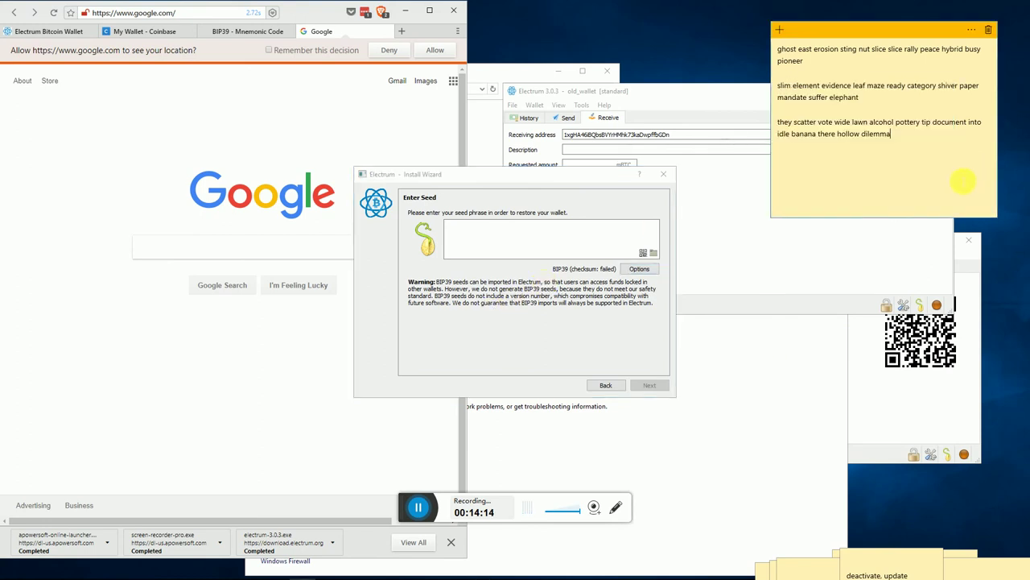
left_click_drag(915, 141, 779, 122)
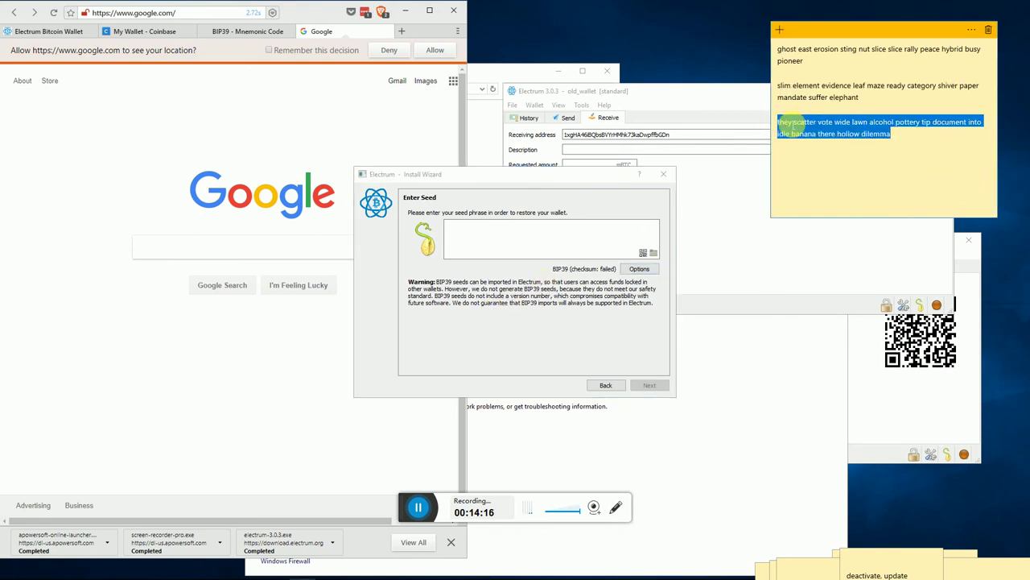
right_click(795, 122)
left_click(790, 89)
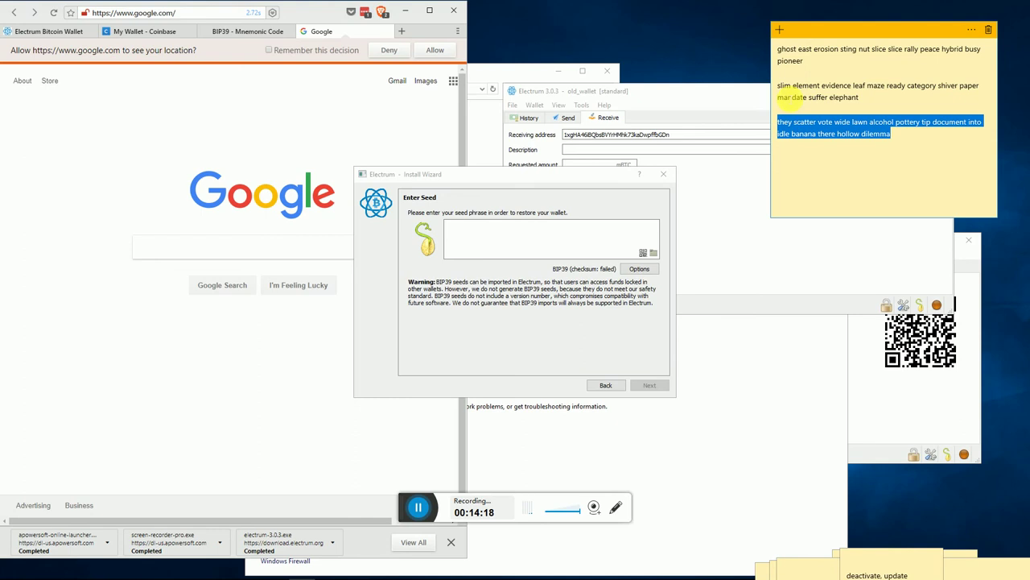
left_click(466, 240)
right_click(467, 240)
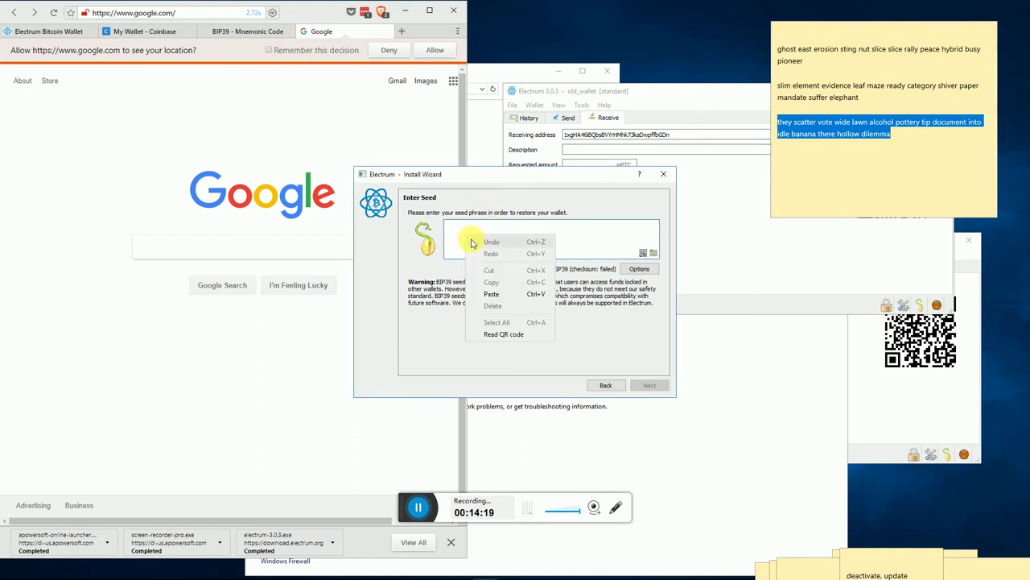
left_click(492, 294)
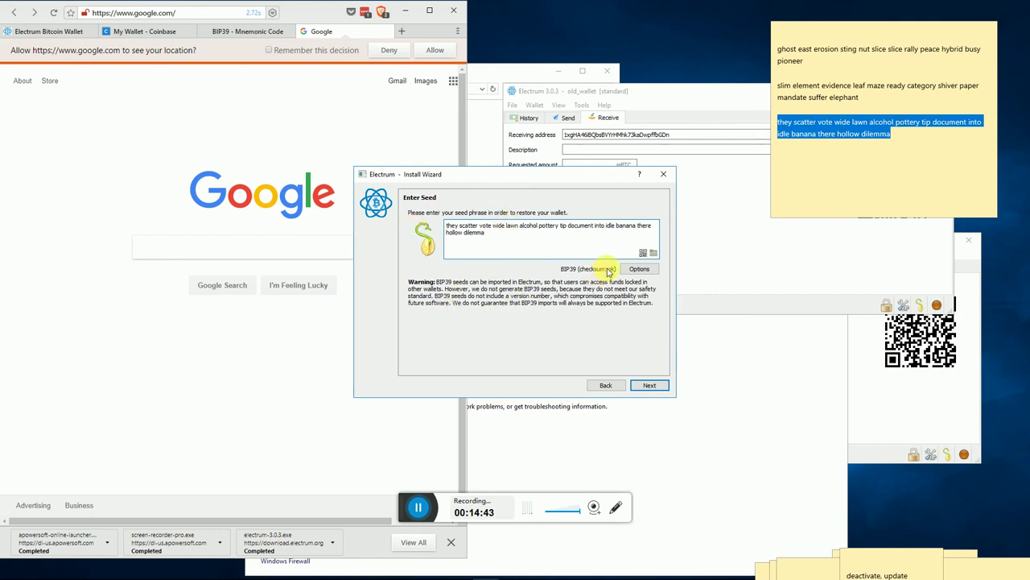
left_click(651, 386)
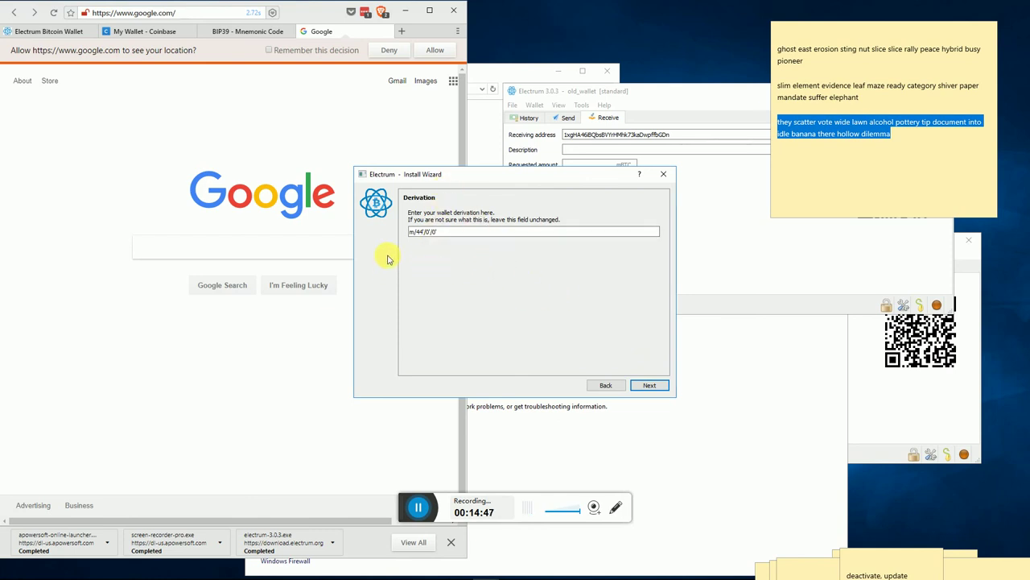
Edit the wallet derivation path and finish creating default_wallet with the encryption password left empty.
left_click(411, 231)
left_click(664, 390)
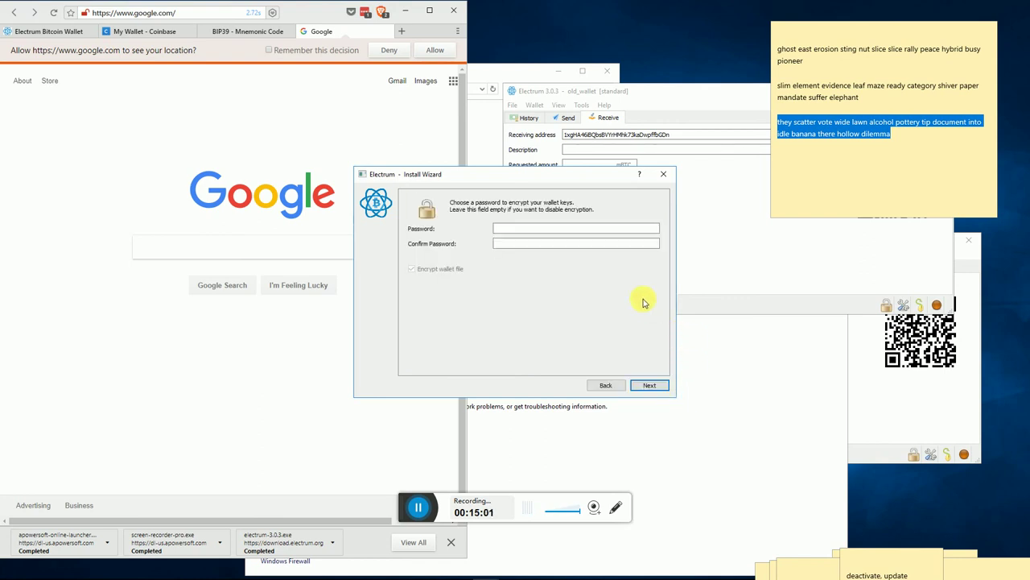
left_click(503, 229)
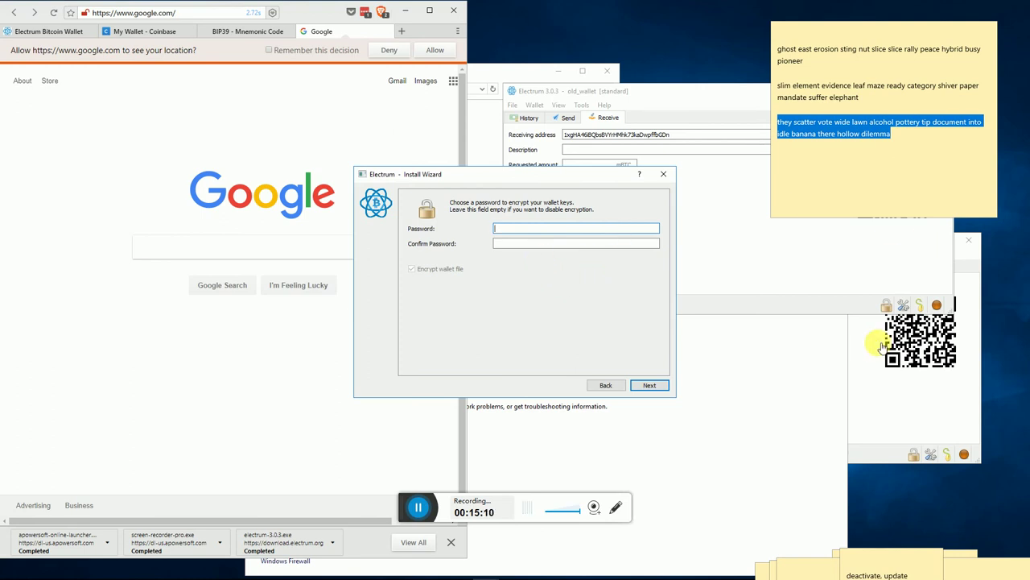
left_click(657, 388)
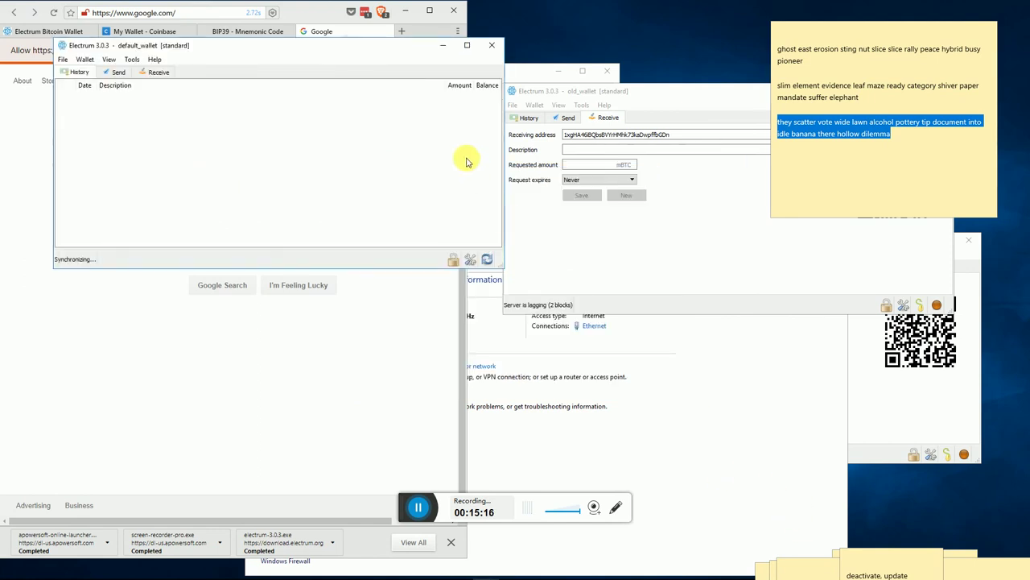
Move the default_wallet window clear of the browser, copy its receiving address and recheck its history and receive views.
left_click_drag(257, 40, 676, 138)
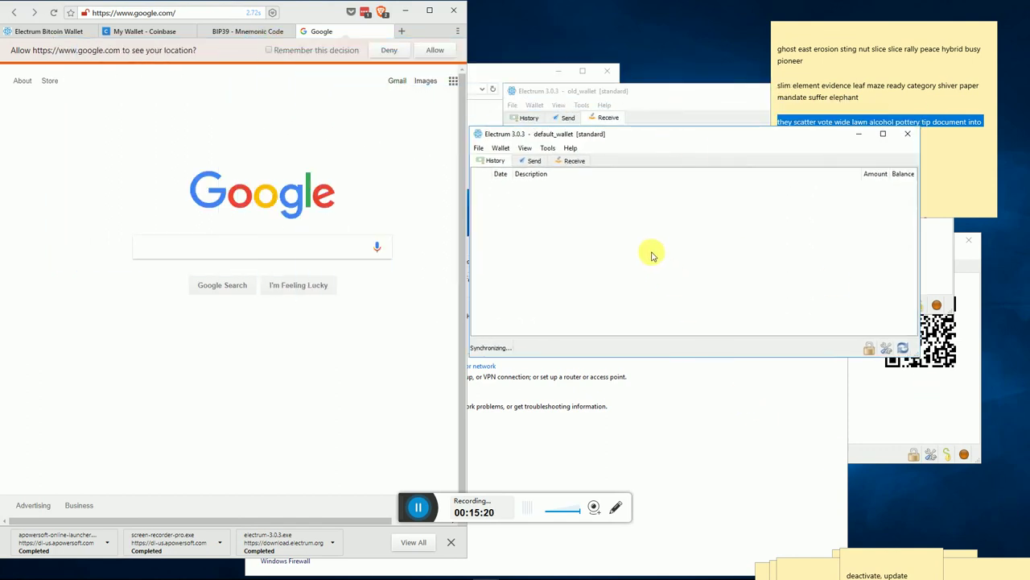
left_click(579, 161)
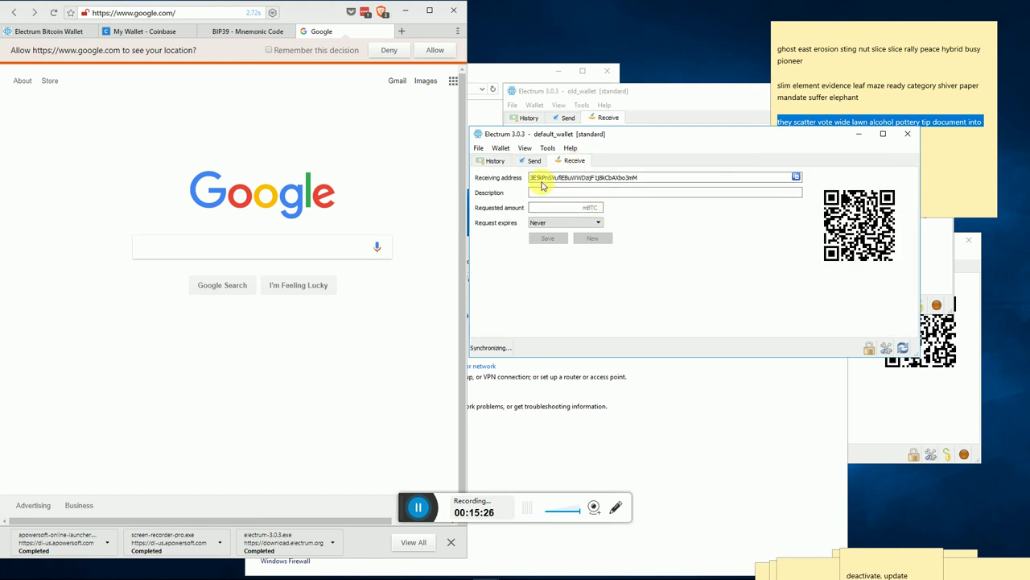
left_click(796, 176)
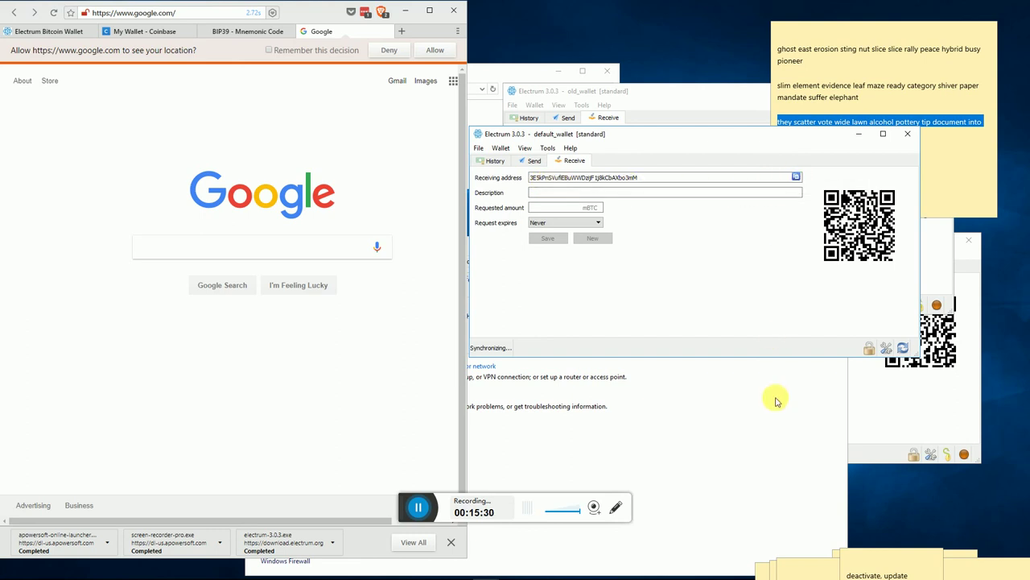
left_click(496, 163)
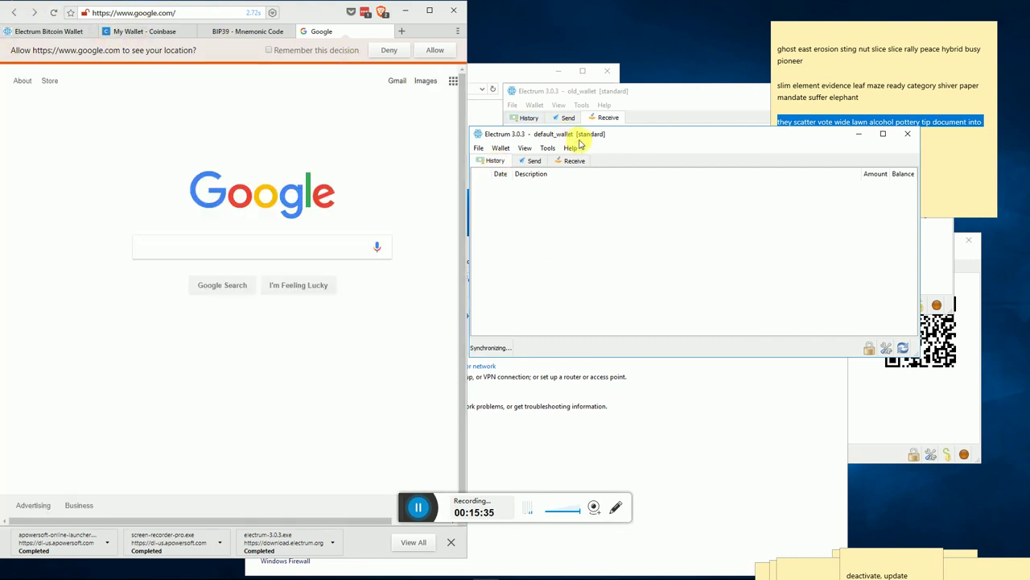
left_click(574, 161)
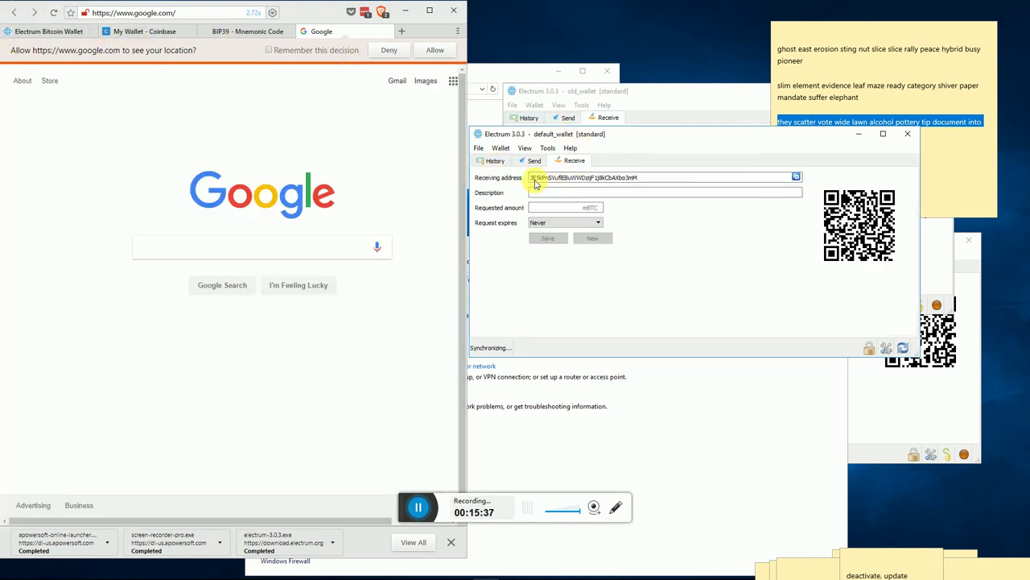
Place default_wallet below old_wallet, copy its receiving address again and return to Coinbase's Send BTC form in the browser.
left_click_drag(624, 135, 634, 227)
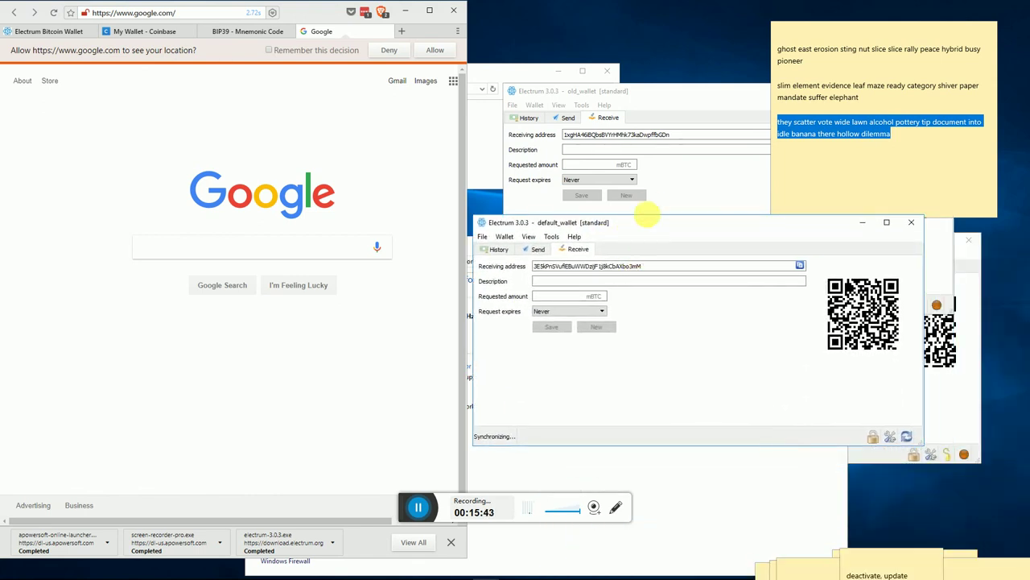
left_click(660, 193)
left_click(723, 396)
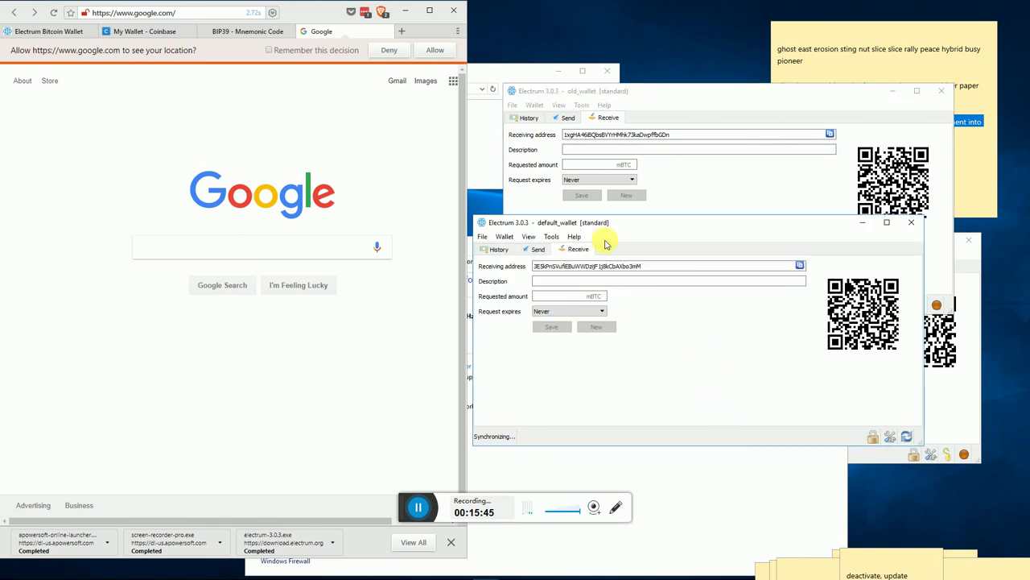
left_click(797, 266)
left_click(145, 31)
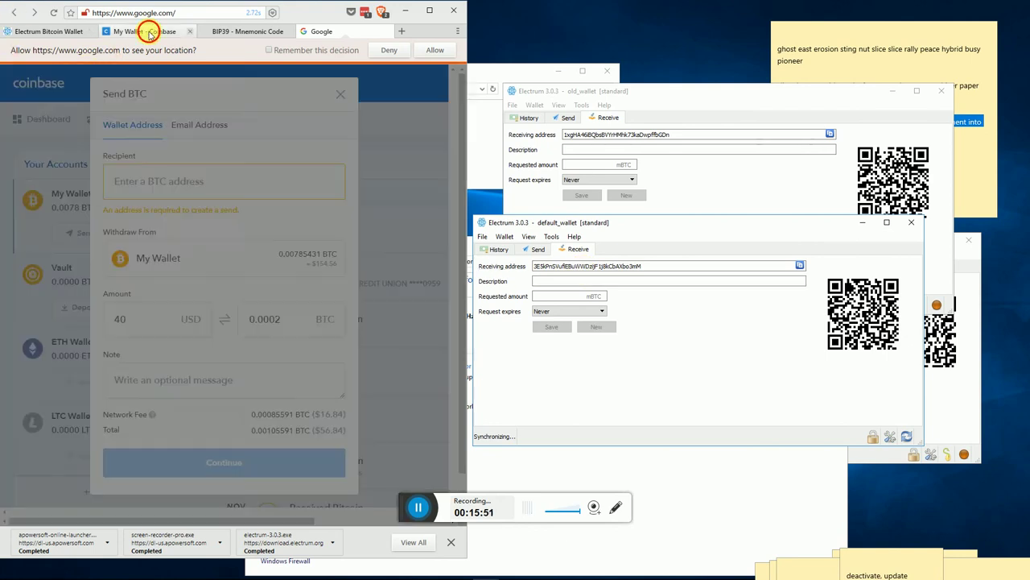
Paste default_wallet's receiving address as the recipient in the Send BTC form and review the network fee and total.
right_click(161, 178)
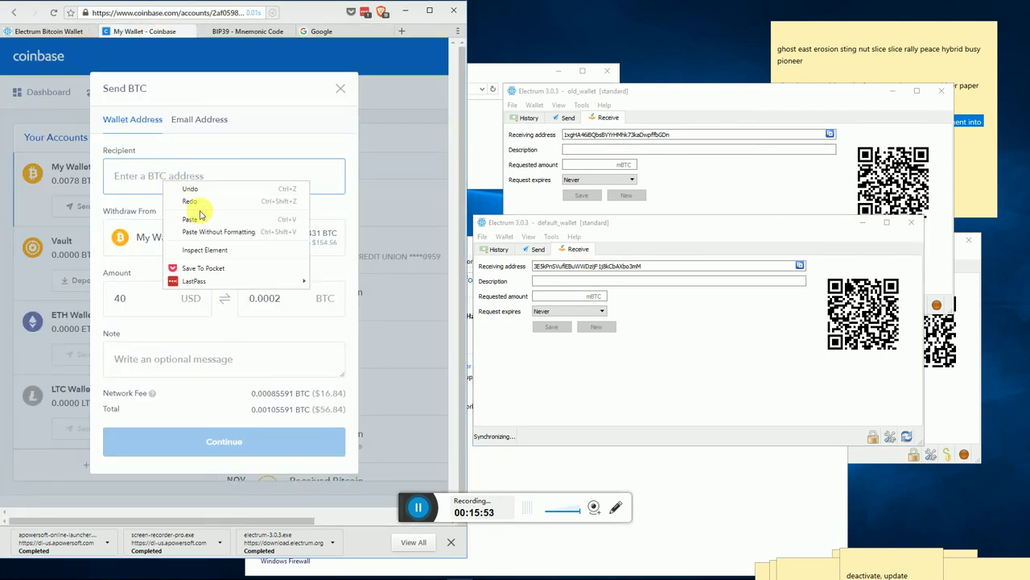
left_click(207, 219)
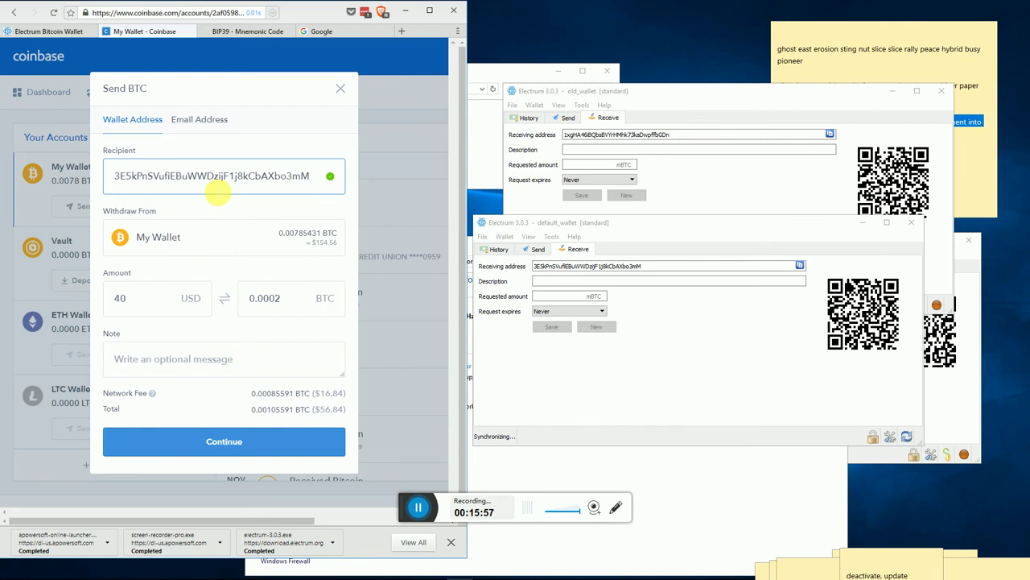
left_click_drag(272, 393, 337, 393)
left_click(343, 407)
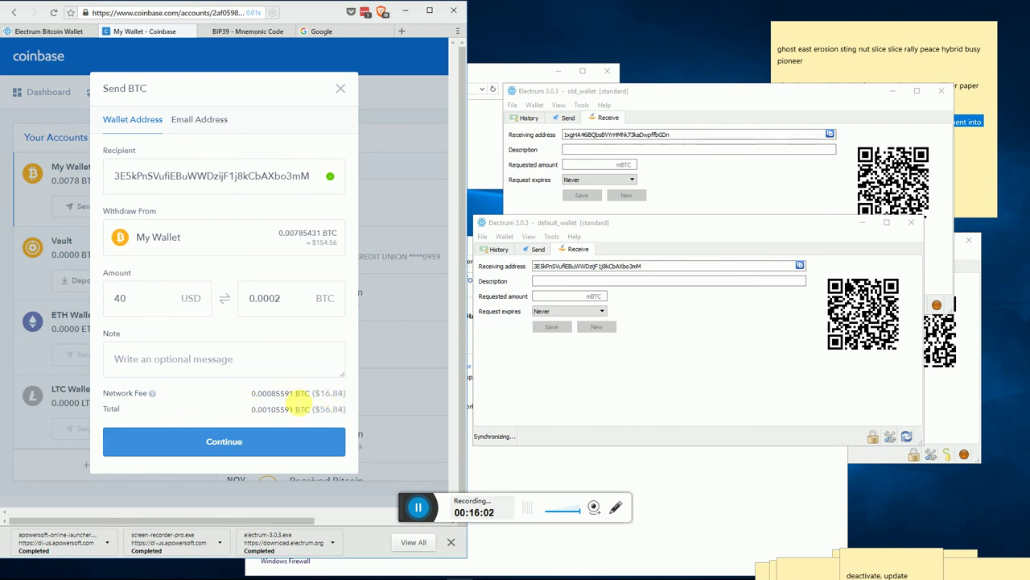
Switch to the Electrum windows and compare the receiving address formats of old_wallet, segwit_wallet and default_wallet.
left_click(679, 107)
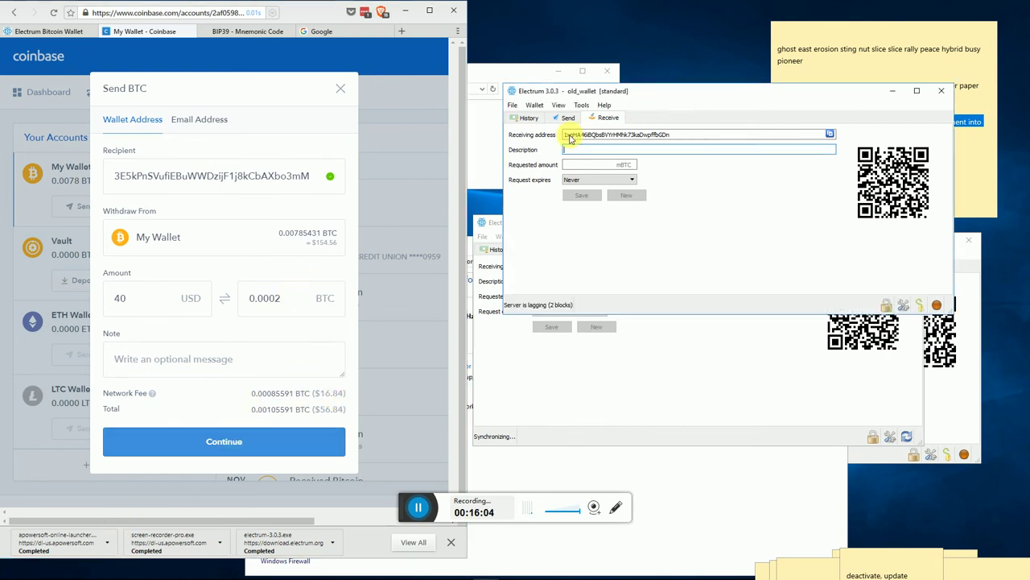
key("alt+Tab")
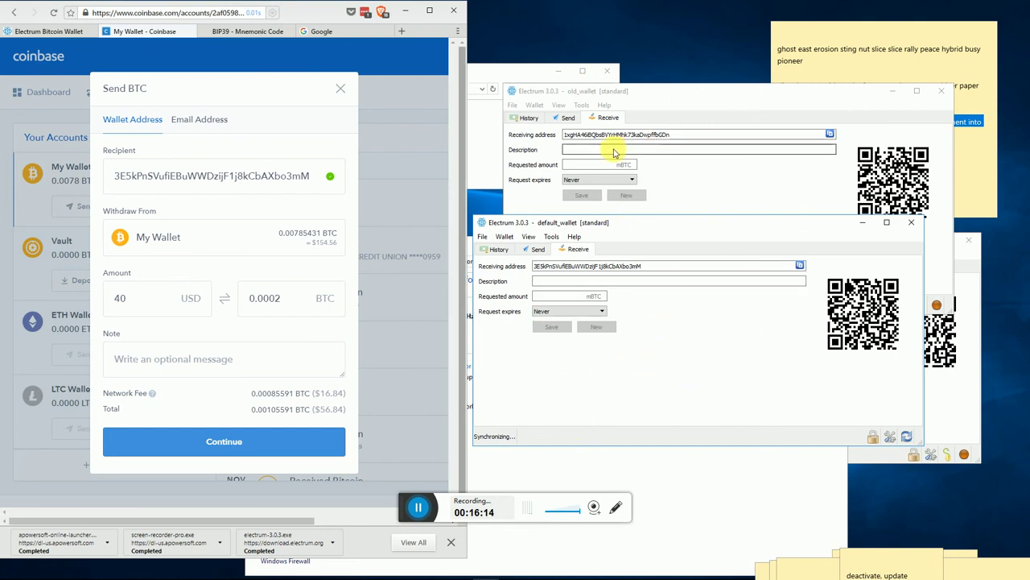
left_click_drag(566, 135, 713, 137)
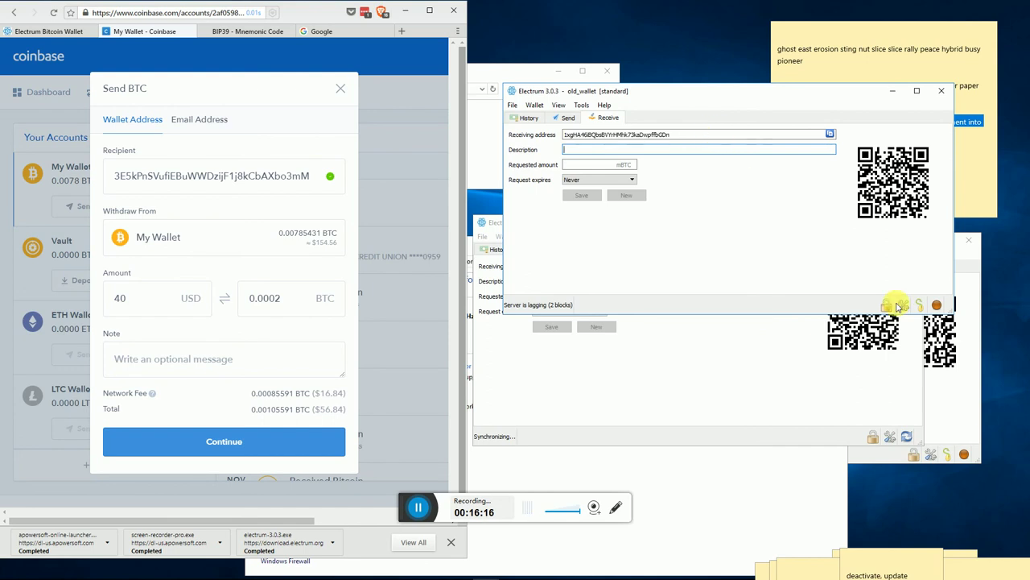
left_click(938, 400)
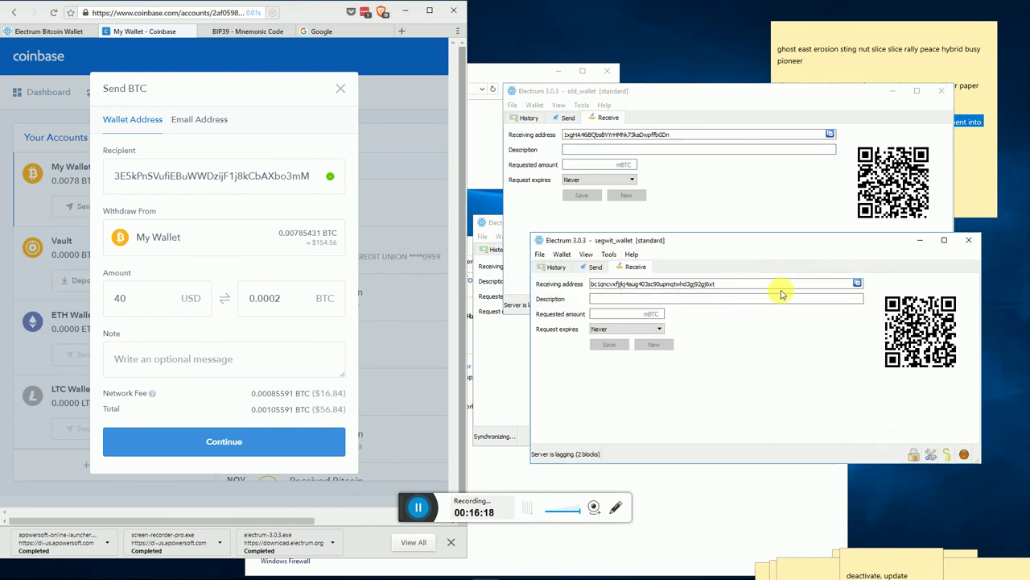
left_click_drag(772, 283, 575, 280)
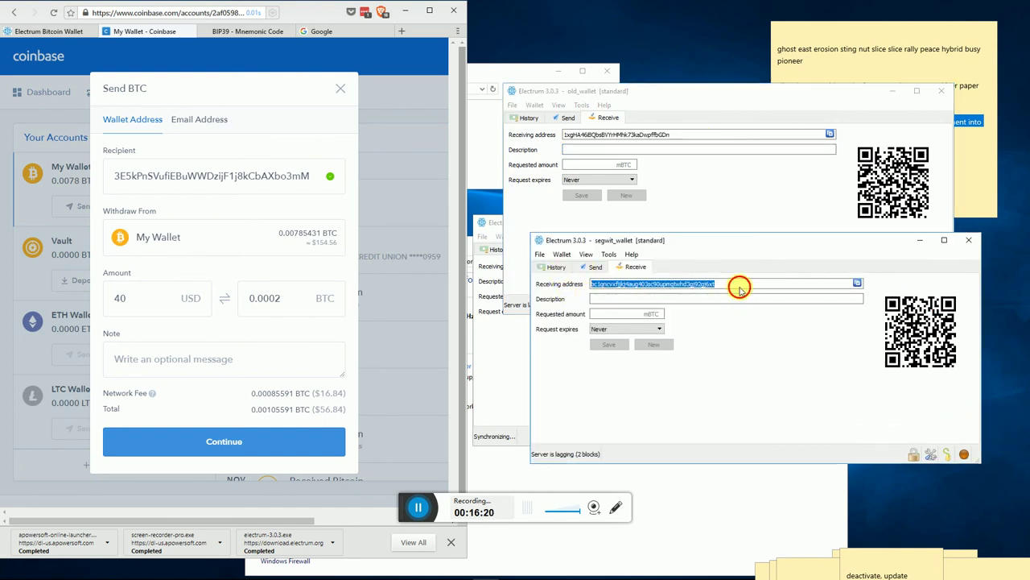
left_click(511, 334)
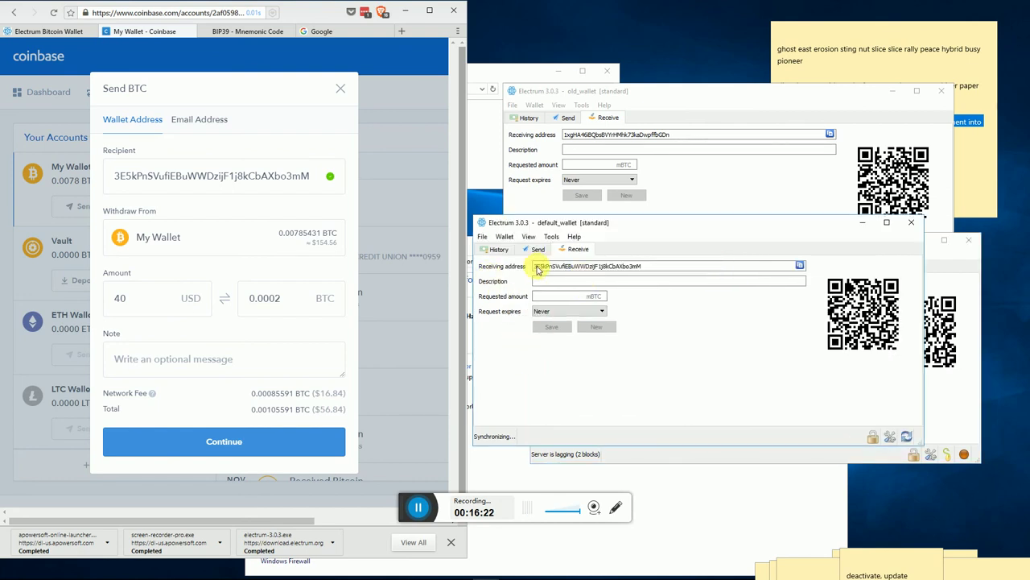
left_click_drag(537, 266, 483, 268)
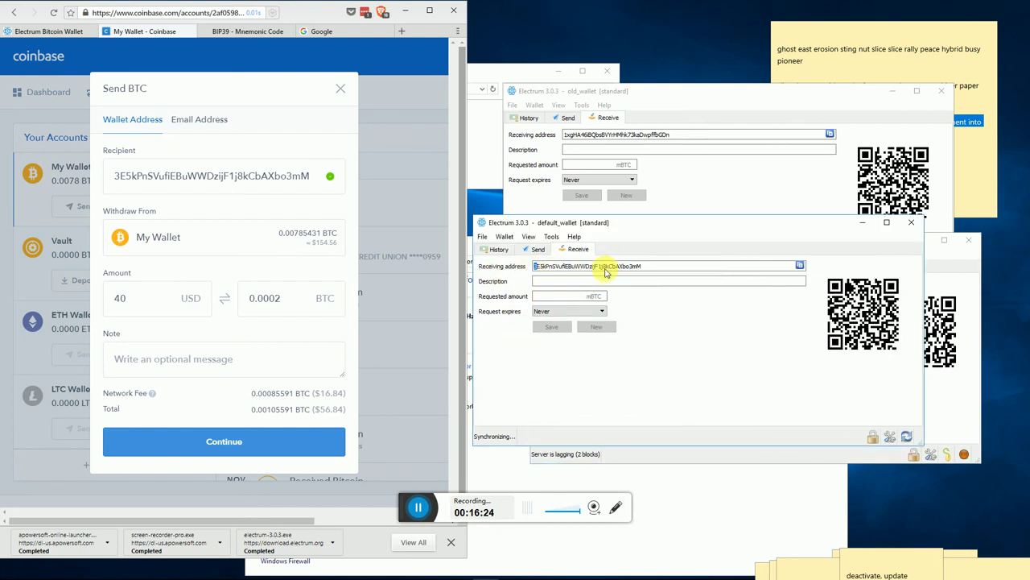